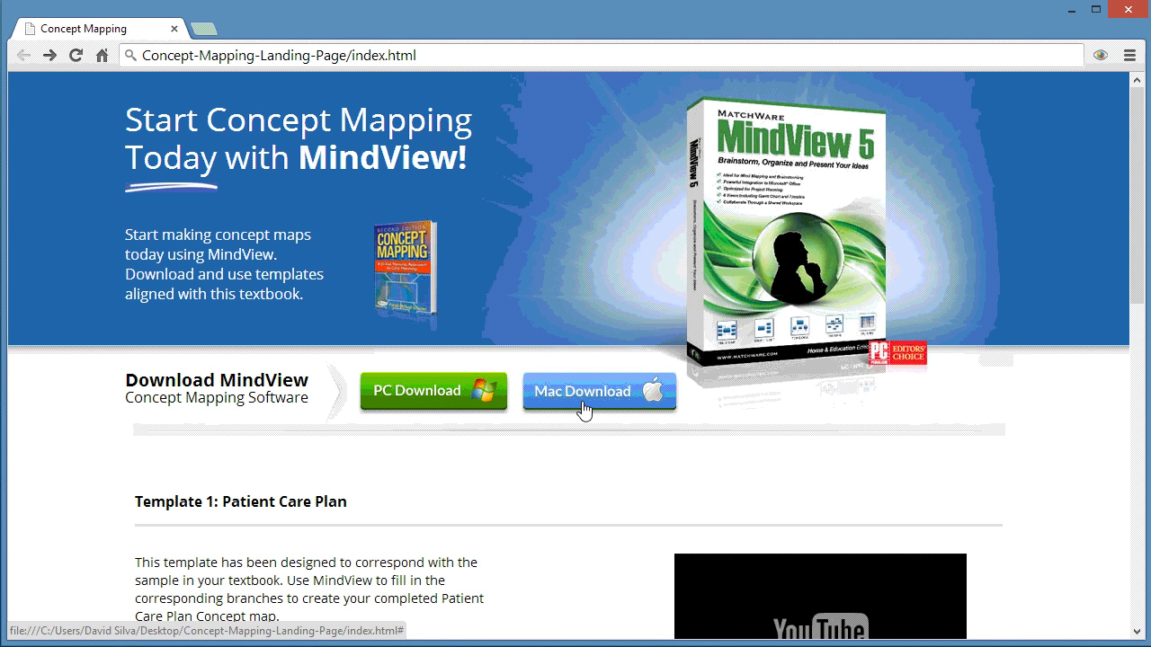
# Download the Patient Care Plan template ('Care Plan template - 7 NDs.mvdx') from the concept mapping page
pyautogui.scroll(-2, 561, 468)
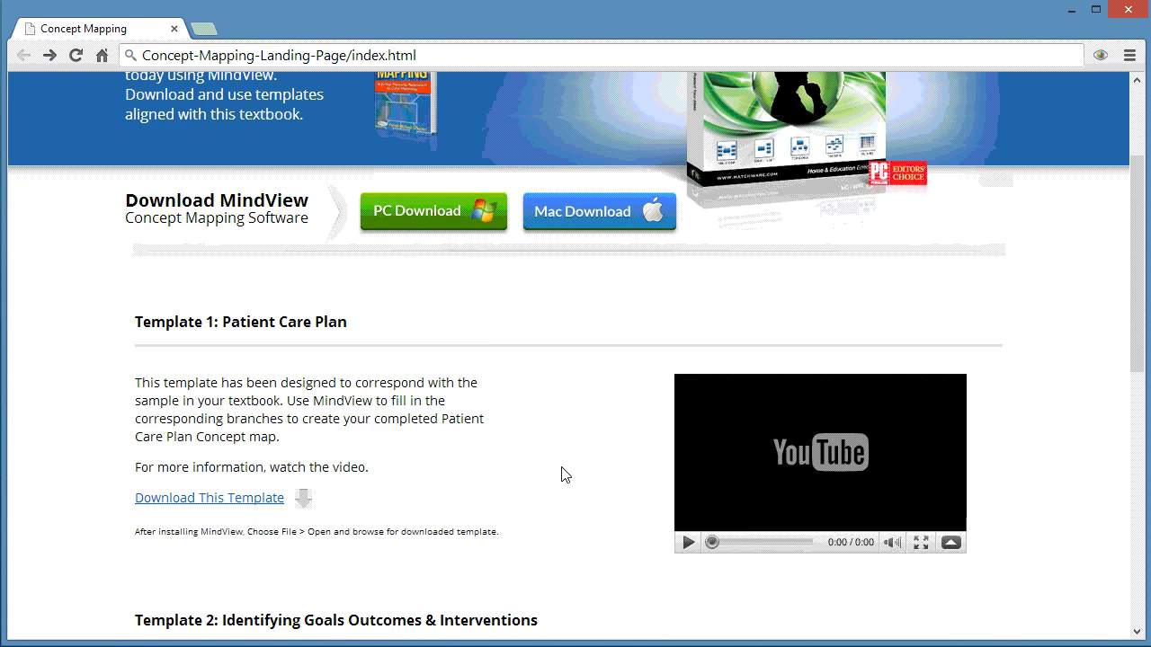
pyautogui.click(251, 500)
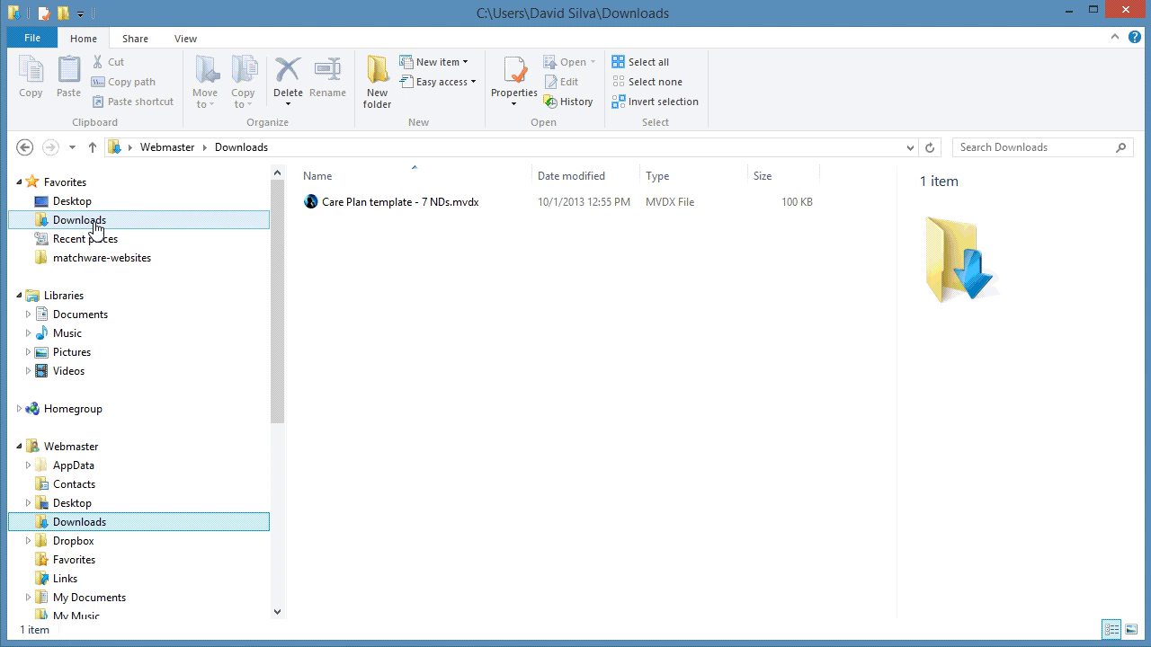
# Open 'Care Plan template - 7 NDs.mvdx' from the Downloads folder in MindView
pyautogui.doubleClick(355, 206)
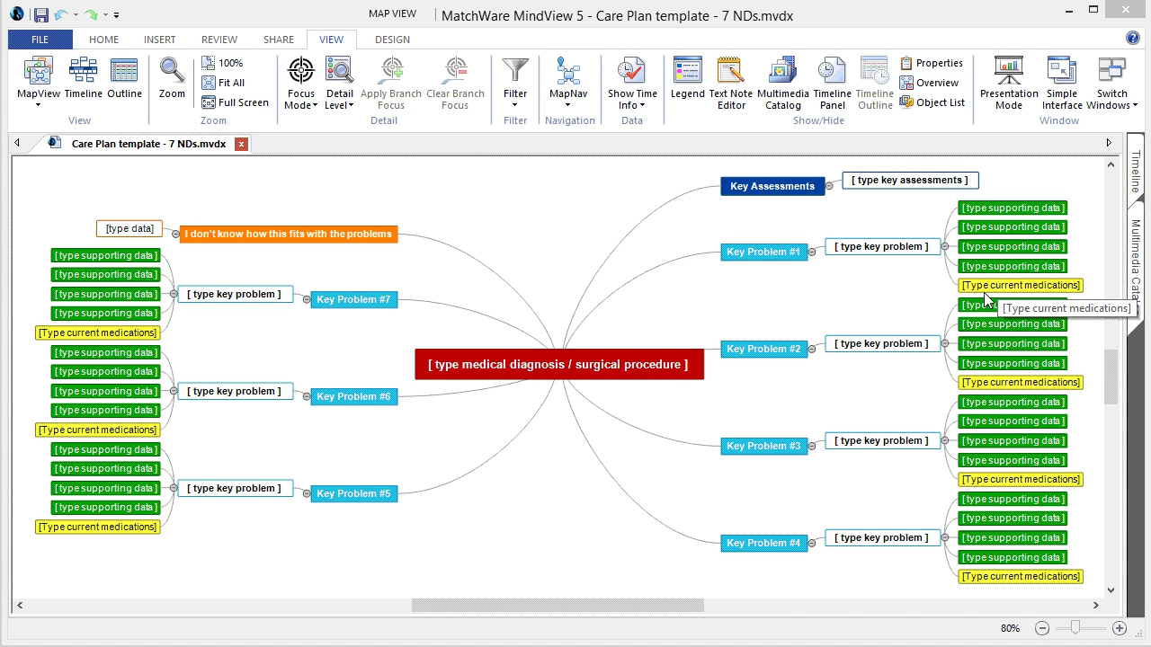
# Replace the central node's placeholder with the diagnosis 'Rt. modified mastectomy'
pyautogui.click(532, 373)
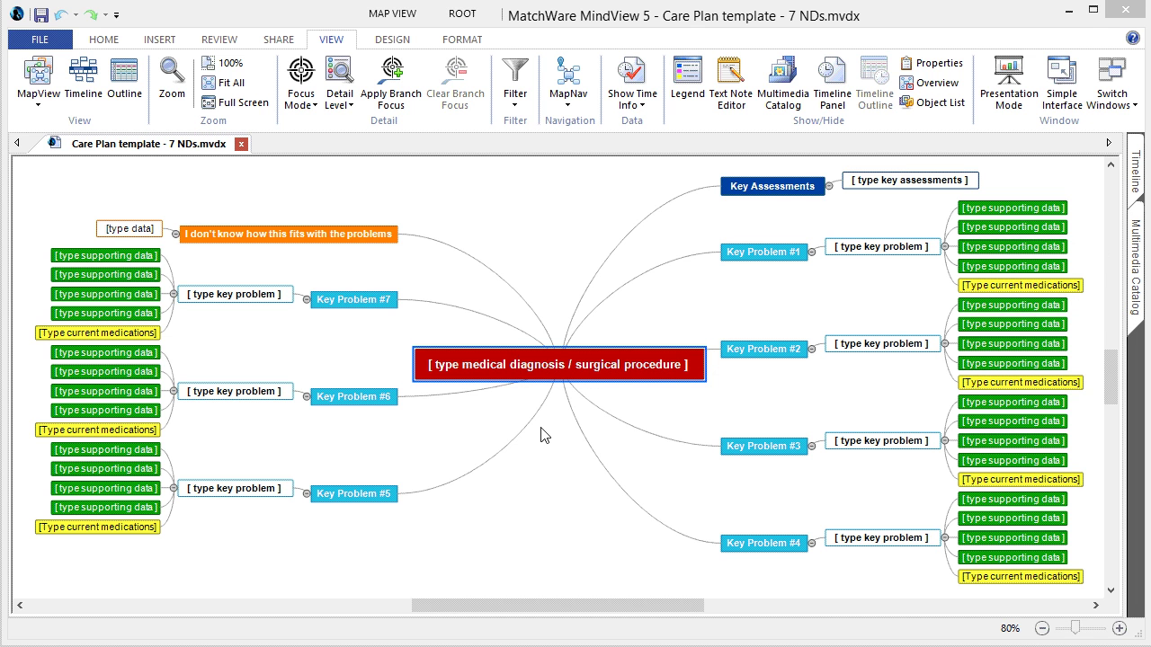
pyautogui.click(694, 371)
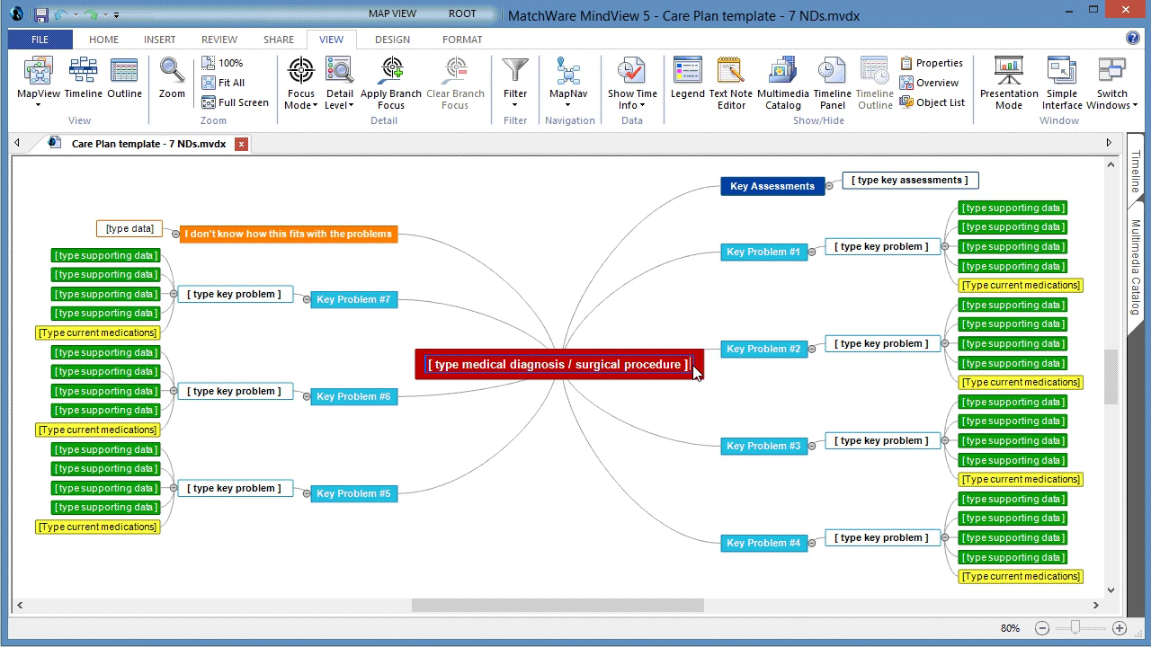
pyautogui.moveTo(695, 371); pyautogui.dragTo(428, 364)
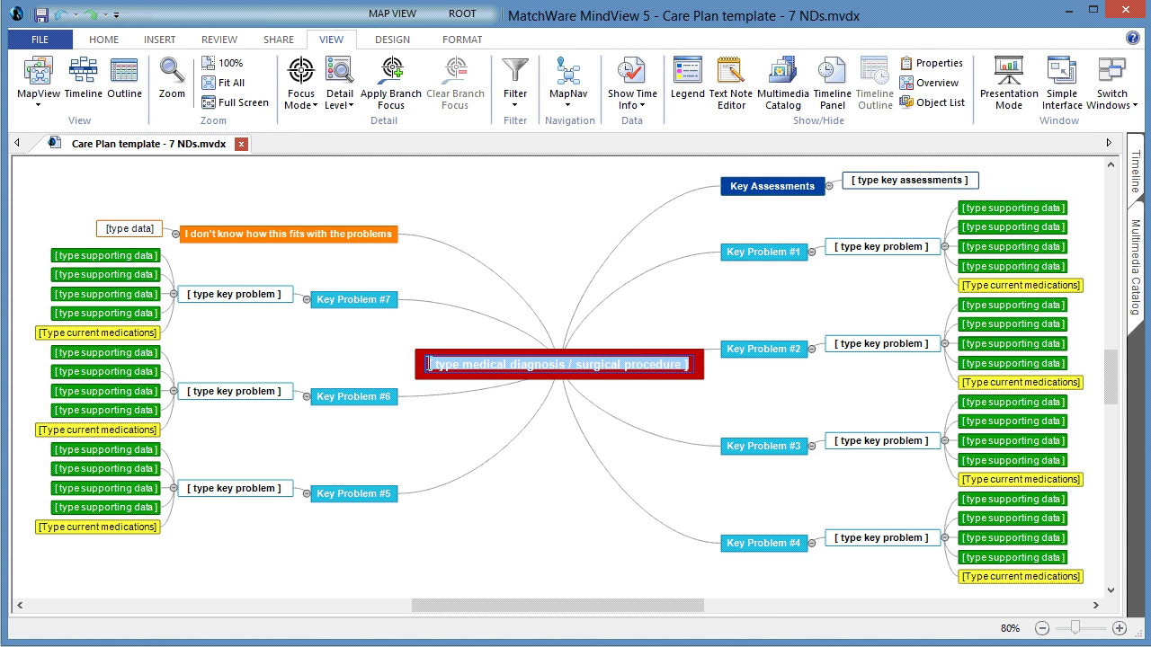
pyautogui.write('Rt. modified mastectomy')
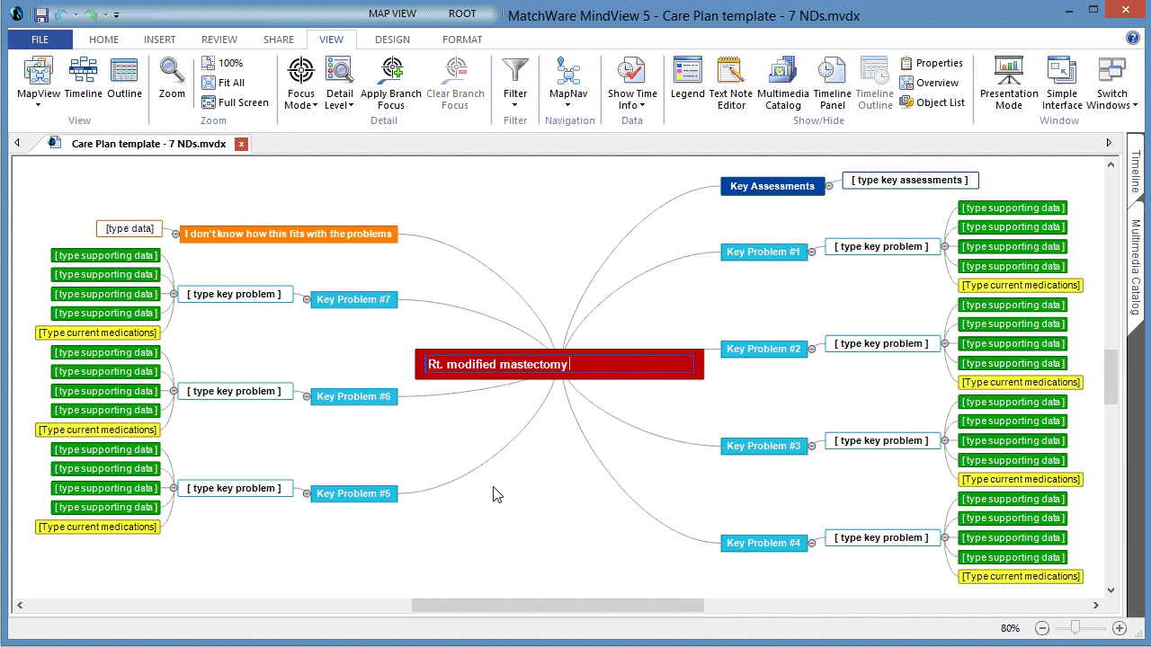
pyautogui.click(551, 446)
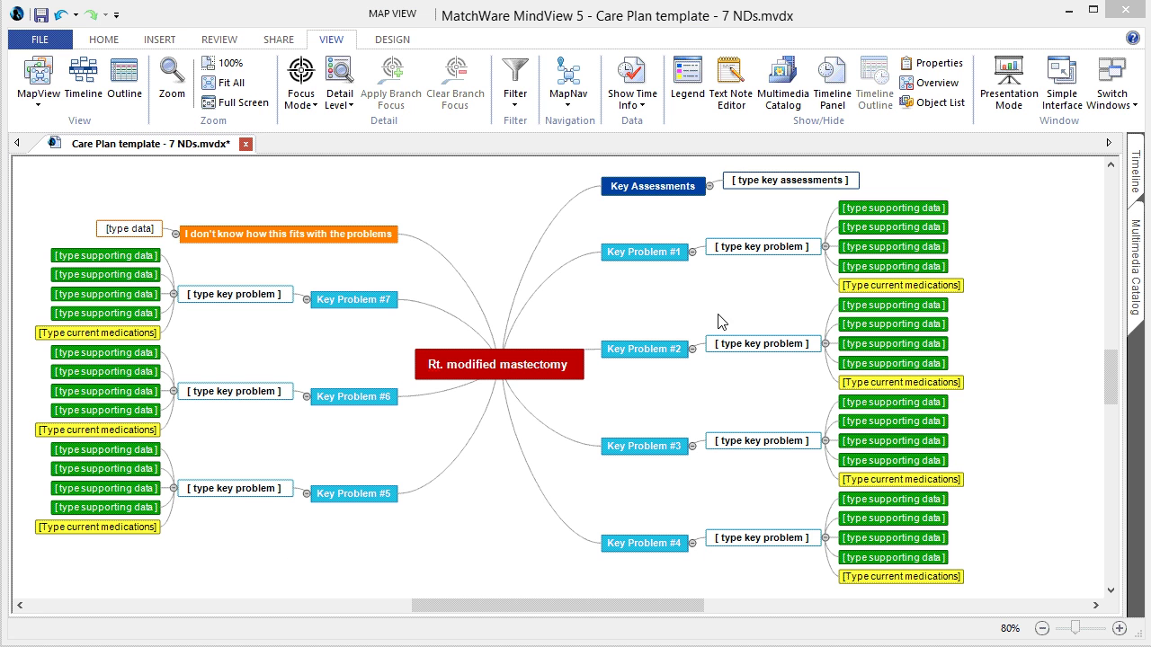
# Change the Key Assessments node text to 'Pain, dressing, drains, VS'
pyautogui.click(832, 182)
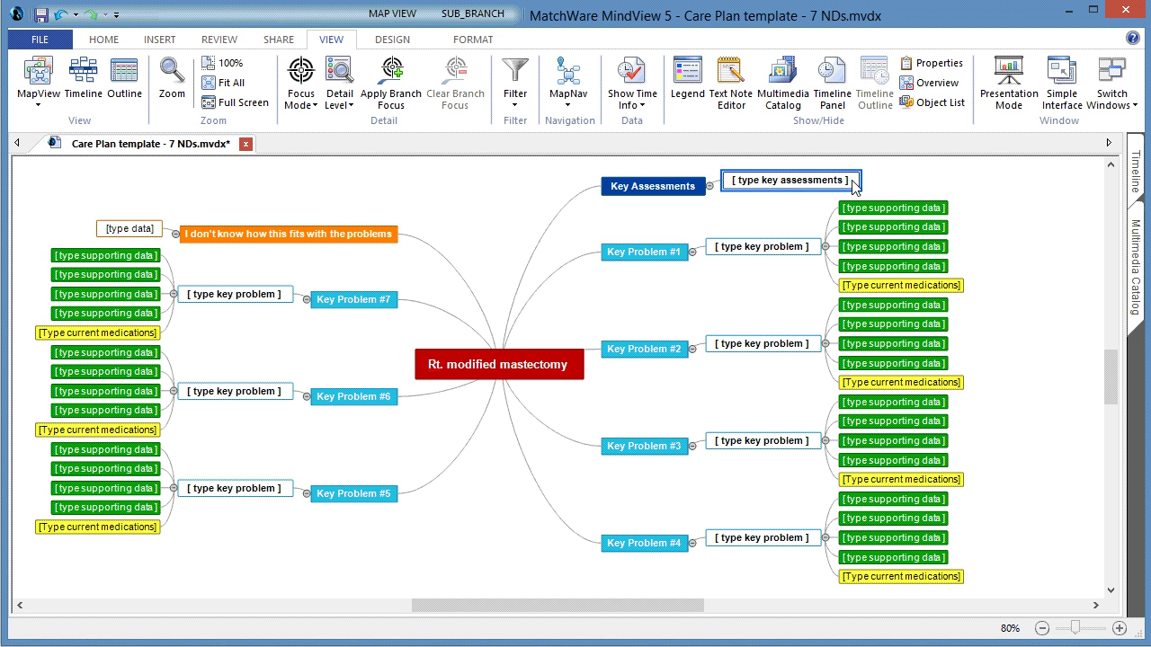
pyautogui.click(851, 180)
pyautogui.moveTo(851, 181); pyautogui.dragTo(725, 184)
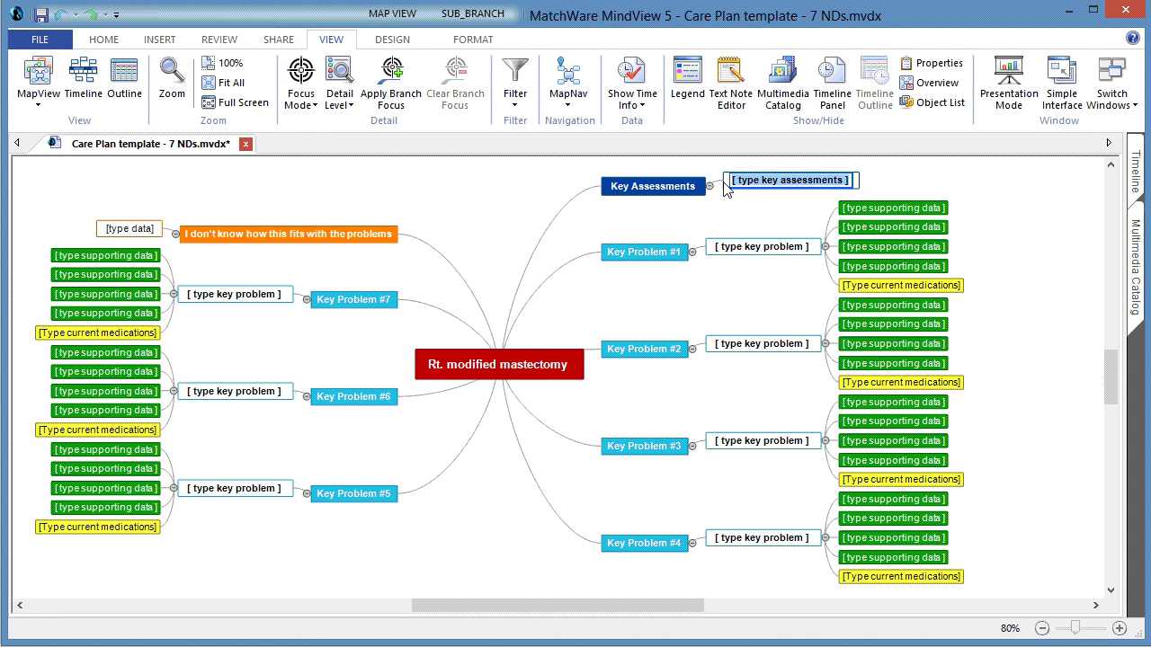
pyautogui.write('Pain, dressing, drains, VS')
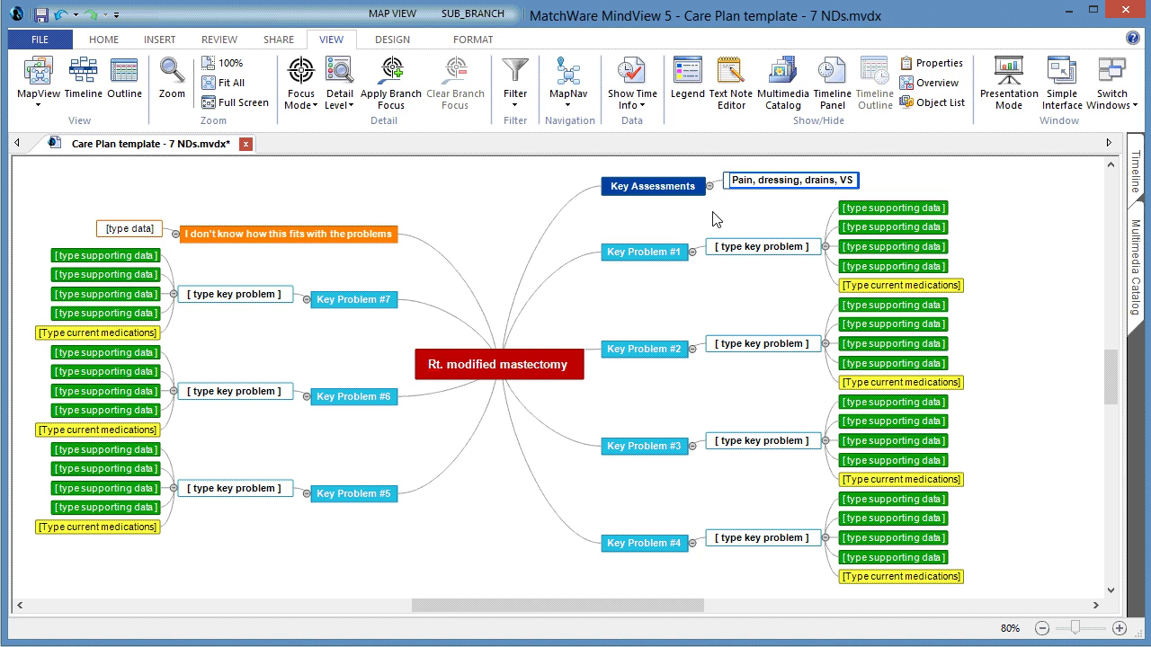
pyautogui.click(709, 227)
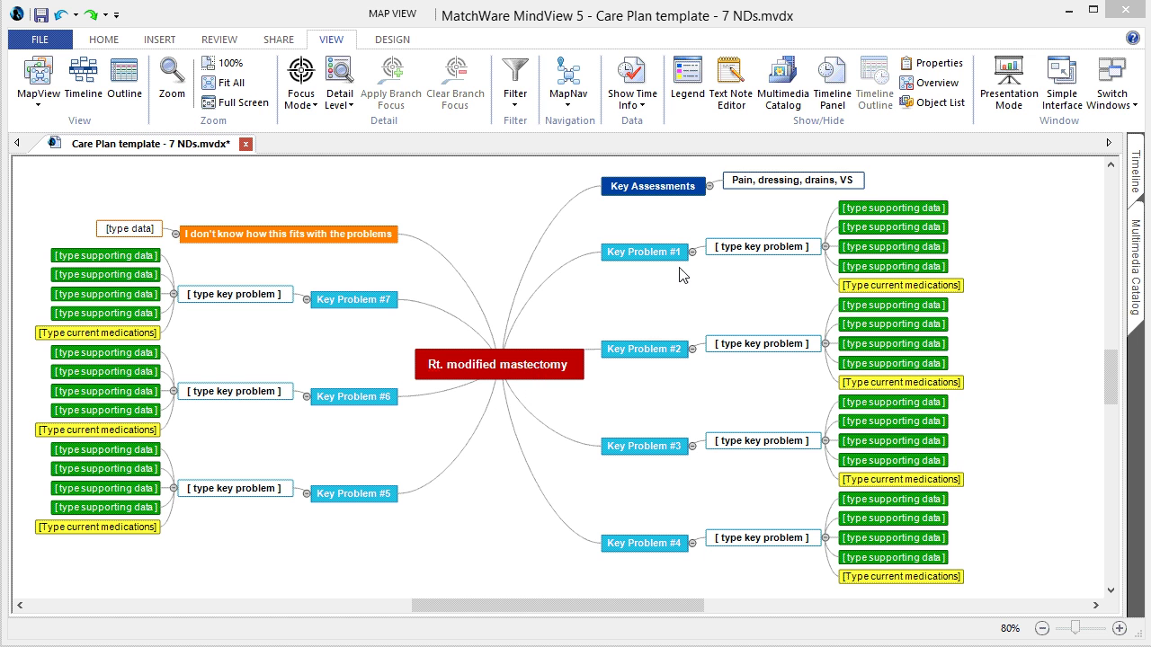
# Name Key Problem #1 'Chronic Sorrow'
pyautogui.click(814, 256)
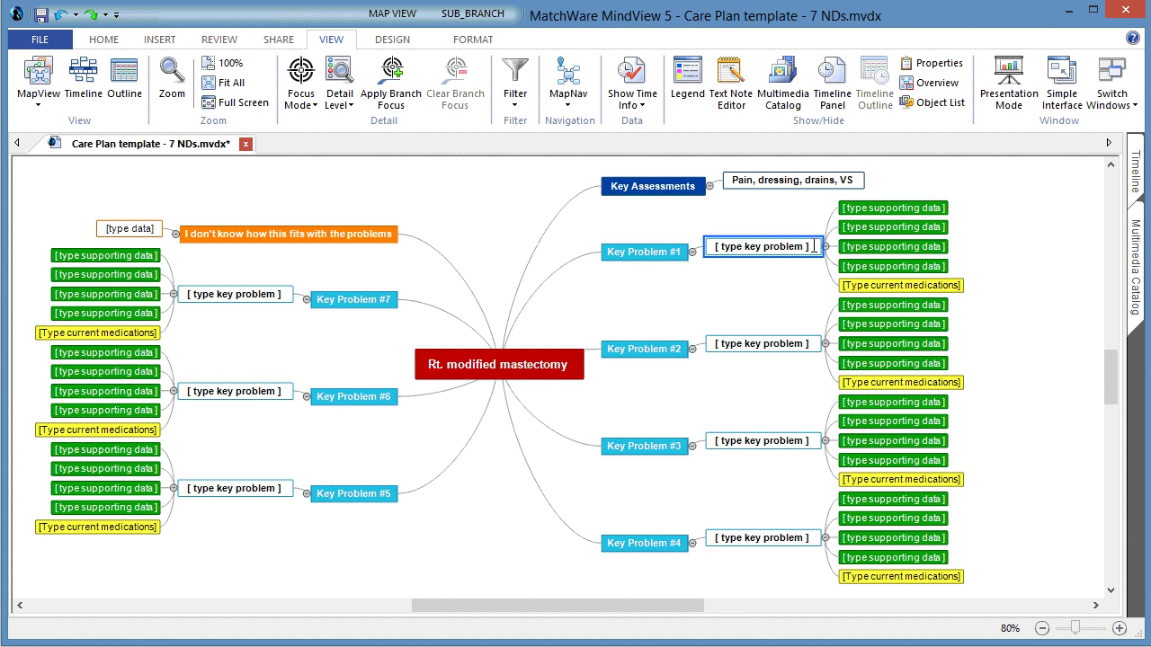
pyautogui.click(812, 247)
pyautogui.moveTo(812, 247); pyautogui.dragTo(711, 250)
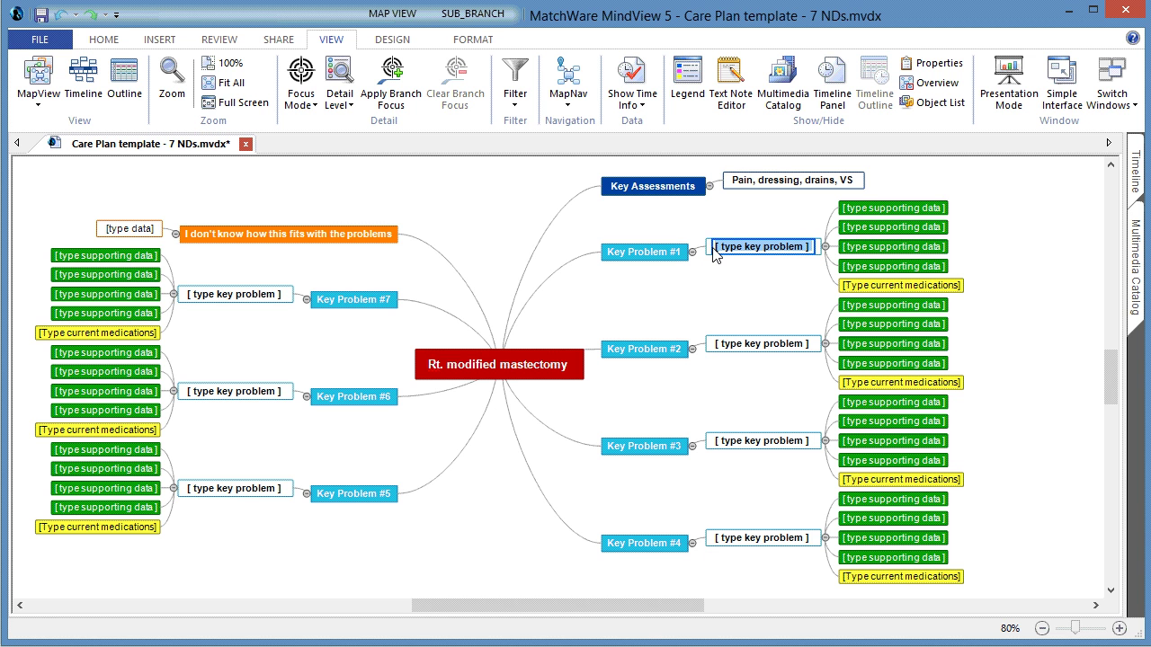
pyautogui.write('Chronic Sorrow')
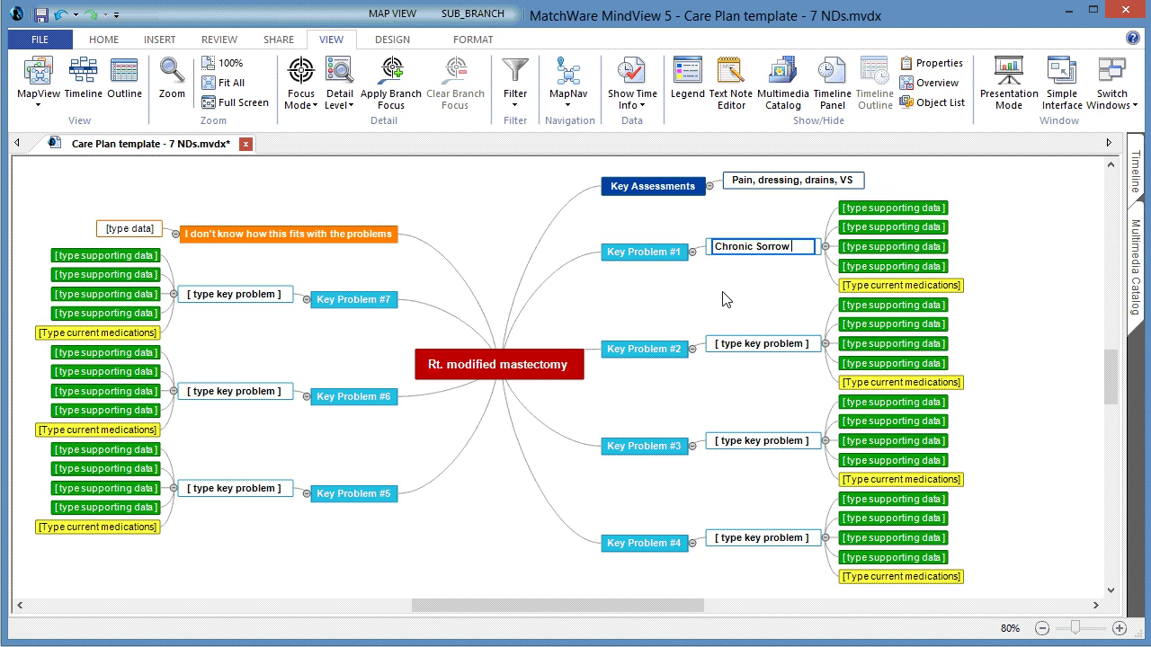
pyautogui.click(727, 300)
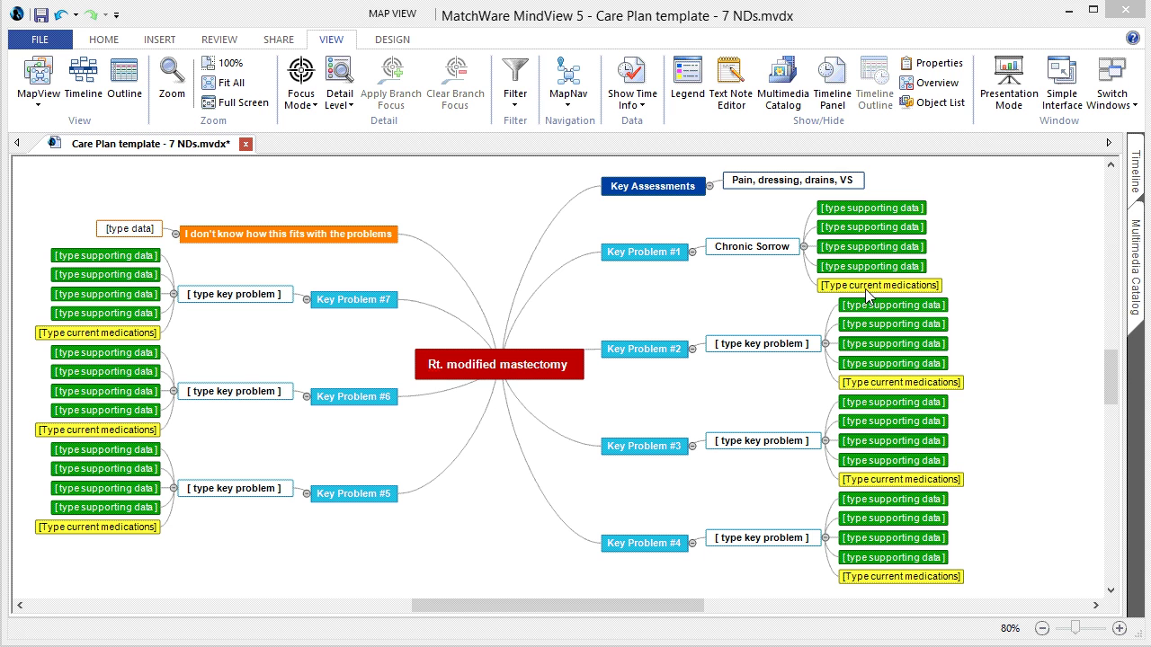
# Enter 'Sertaline (Zoloft)' in the current medications node under Chronic Sorrow
pyautogui.click(942, 289)
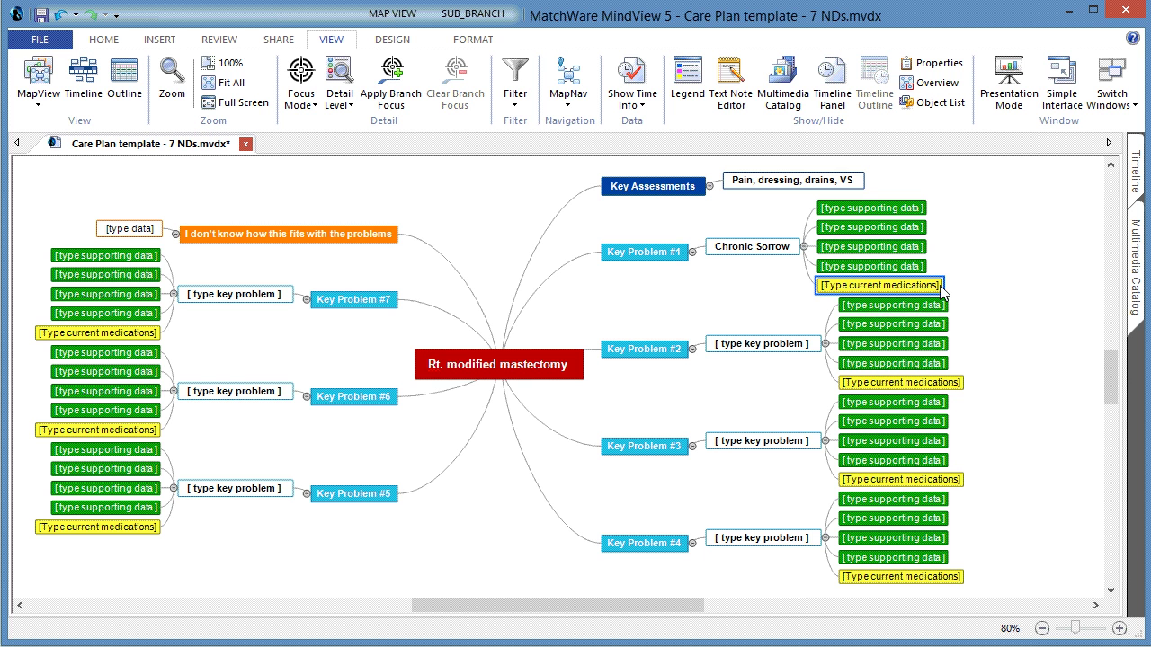
pyautogui.click(937, 284)
pyautogui.click(909, 285)
pyautogui.moveTo(939, 285); pyautogui.dragTo(819, 292)
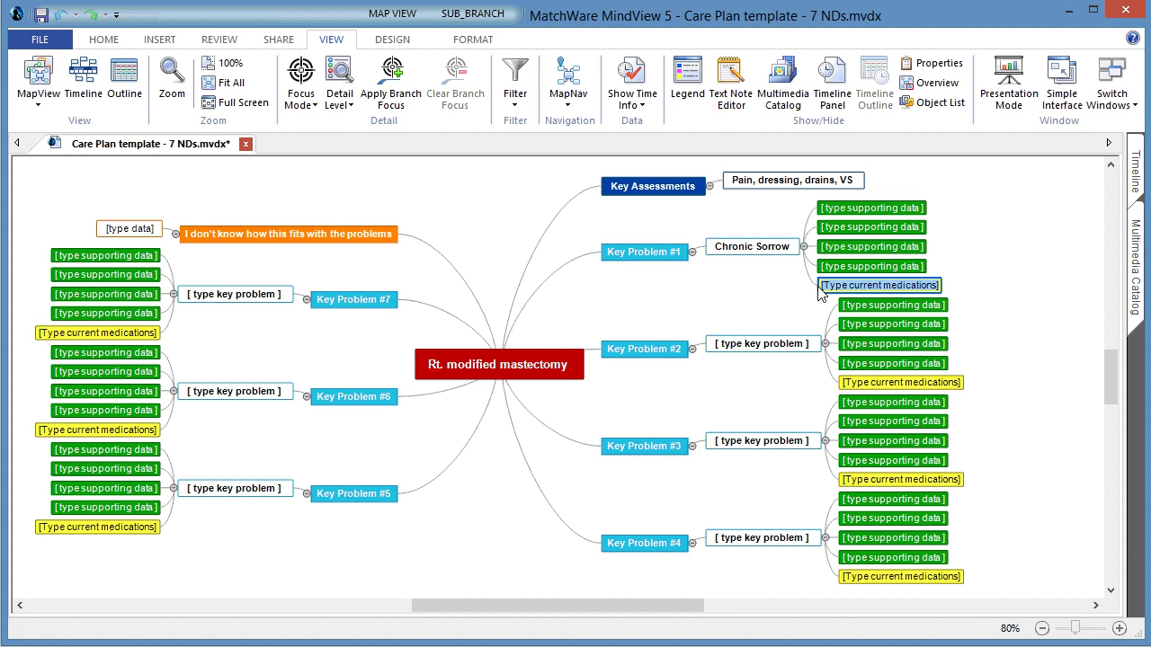
pyautogui.write('Sertaline (Zoloft)')
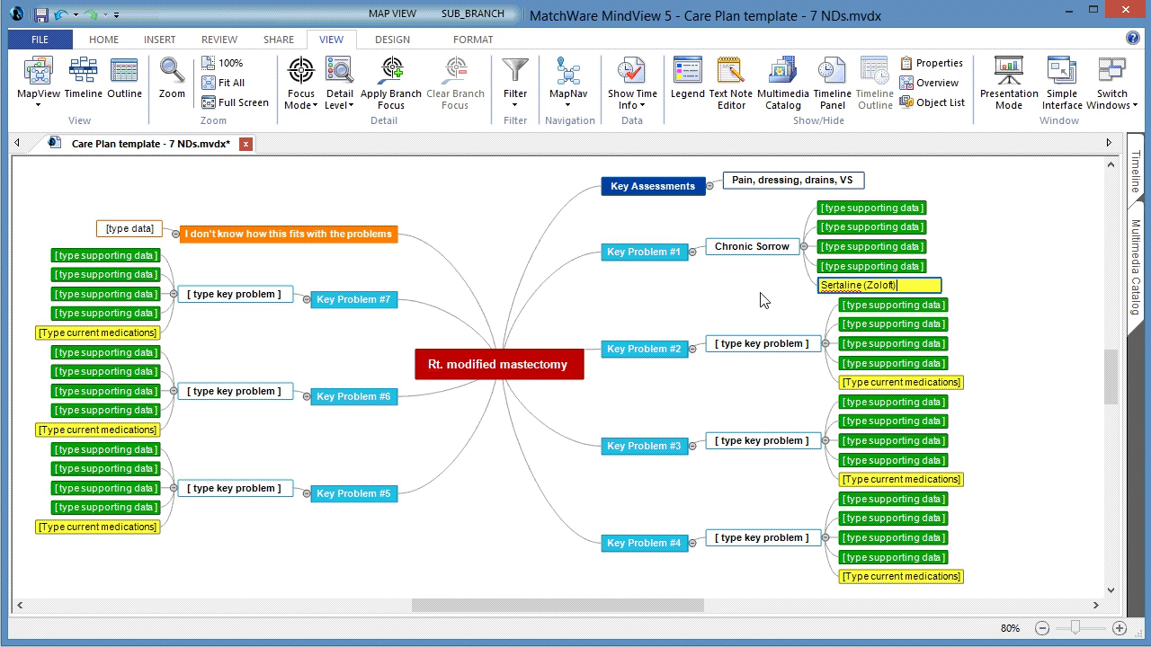
pyautogui.click(759, 300)
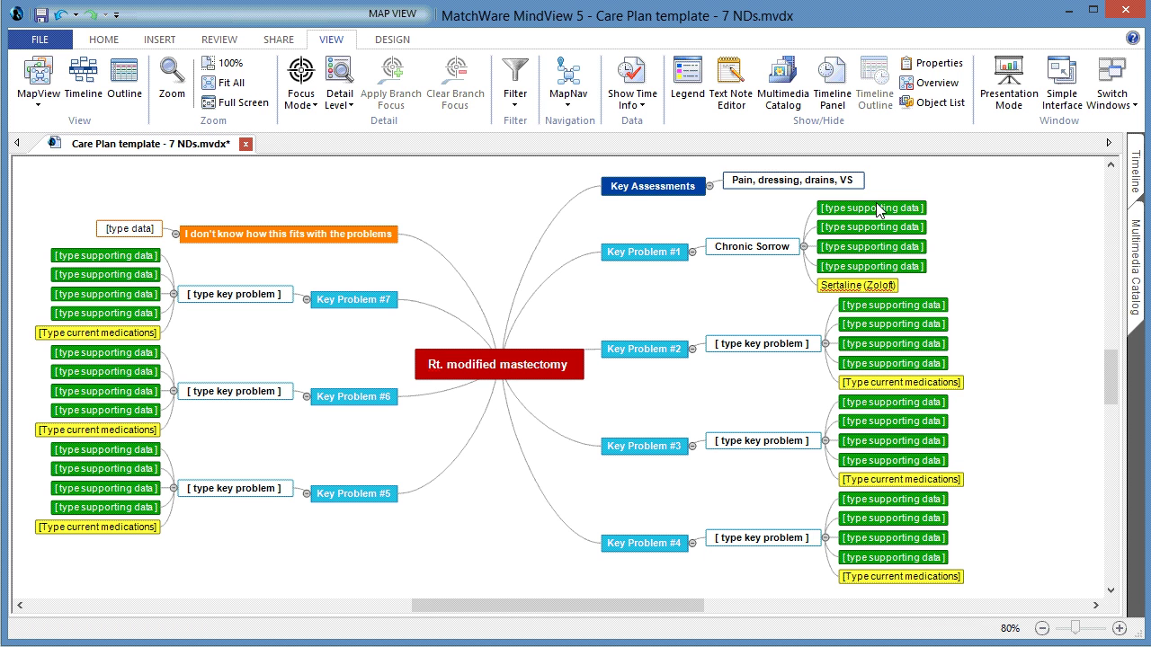
# Delete the four supporting-data placeholder nodes under Chronic Sorrow
pyautogui.click(876, 209)
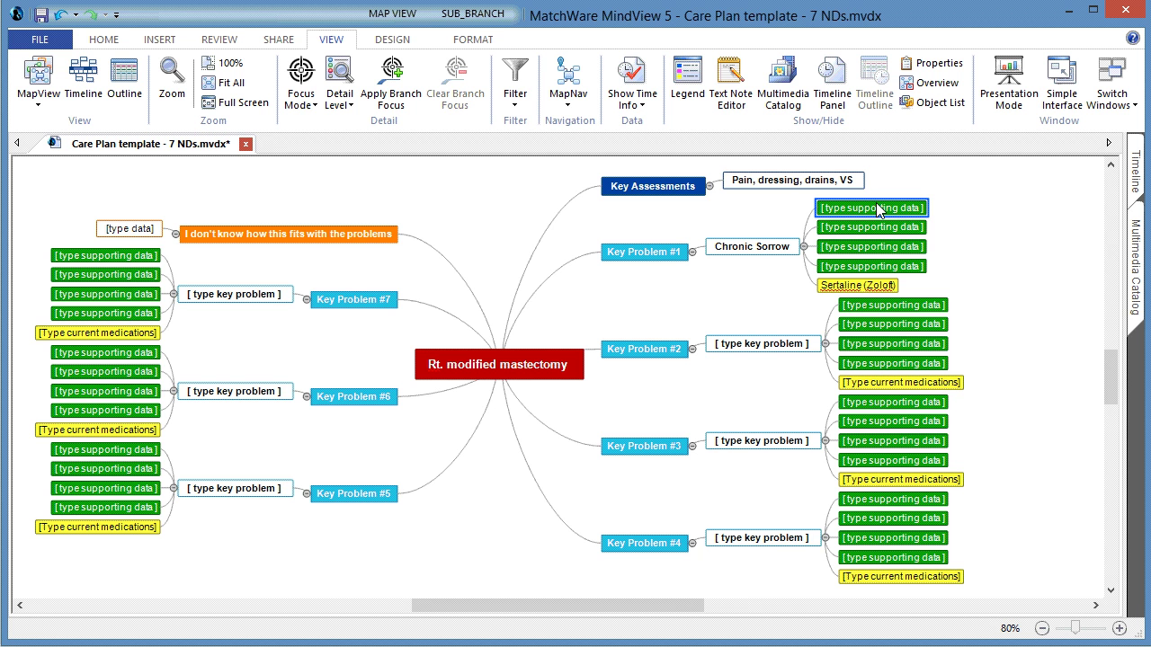
pyautogui.press('Delete')
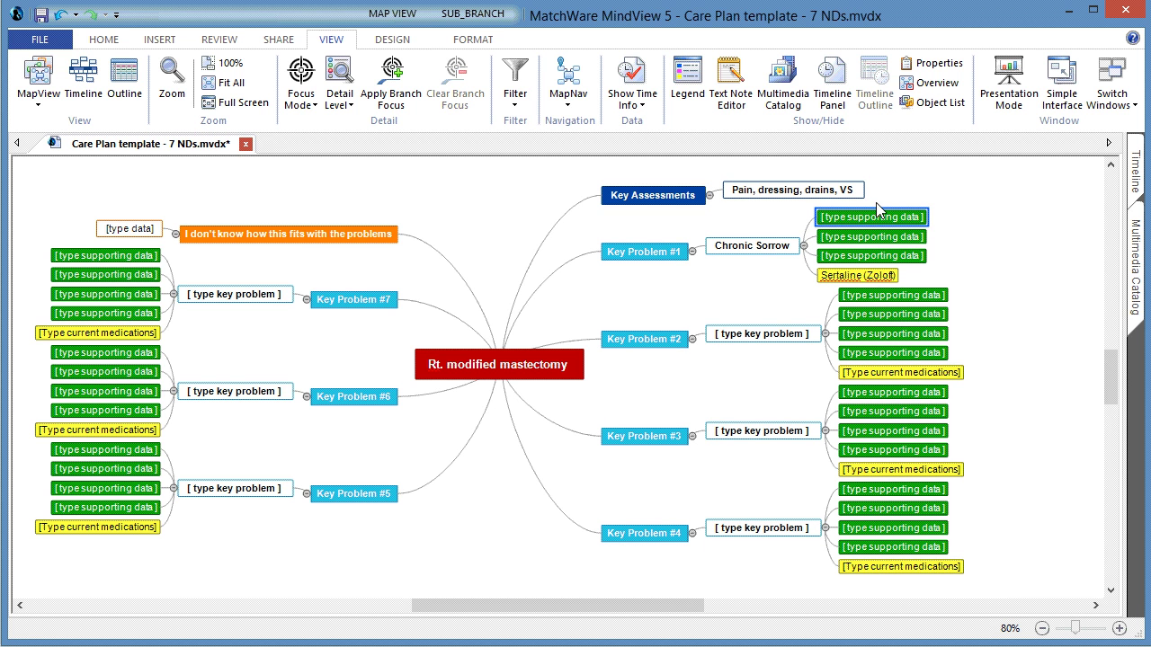
pyautogui.click(957, 205)
pyautogui.moveTo(961, 203); pyautogui.dragTo(915, 279)
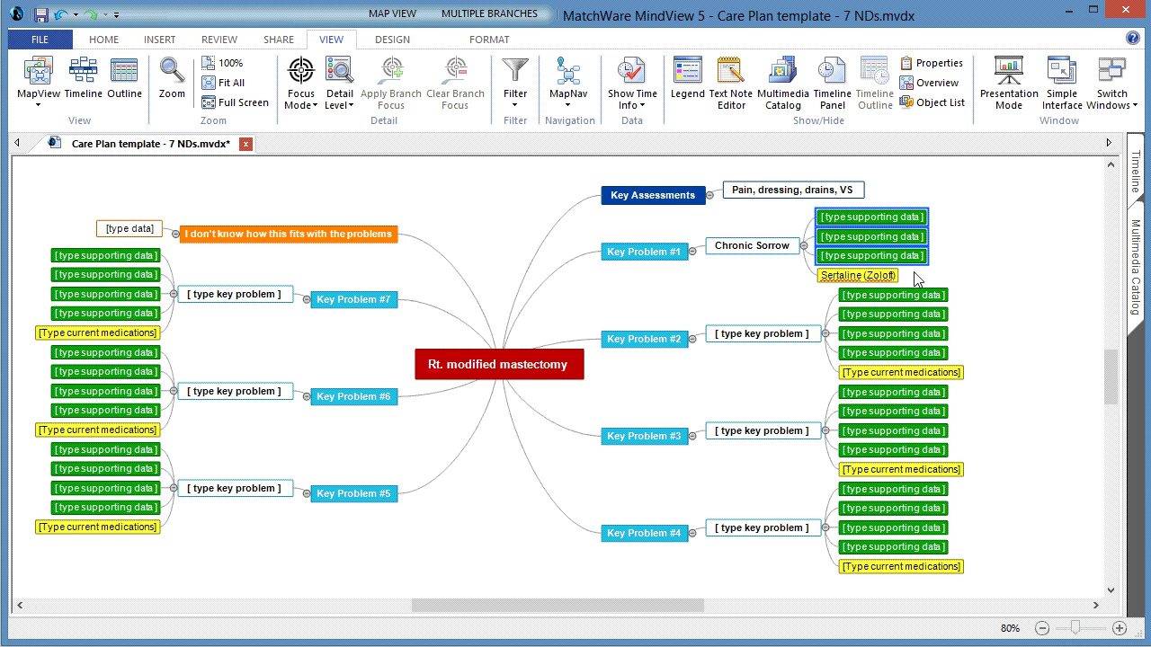
pyautogui.press('Delete')
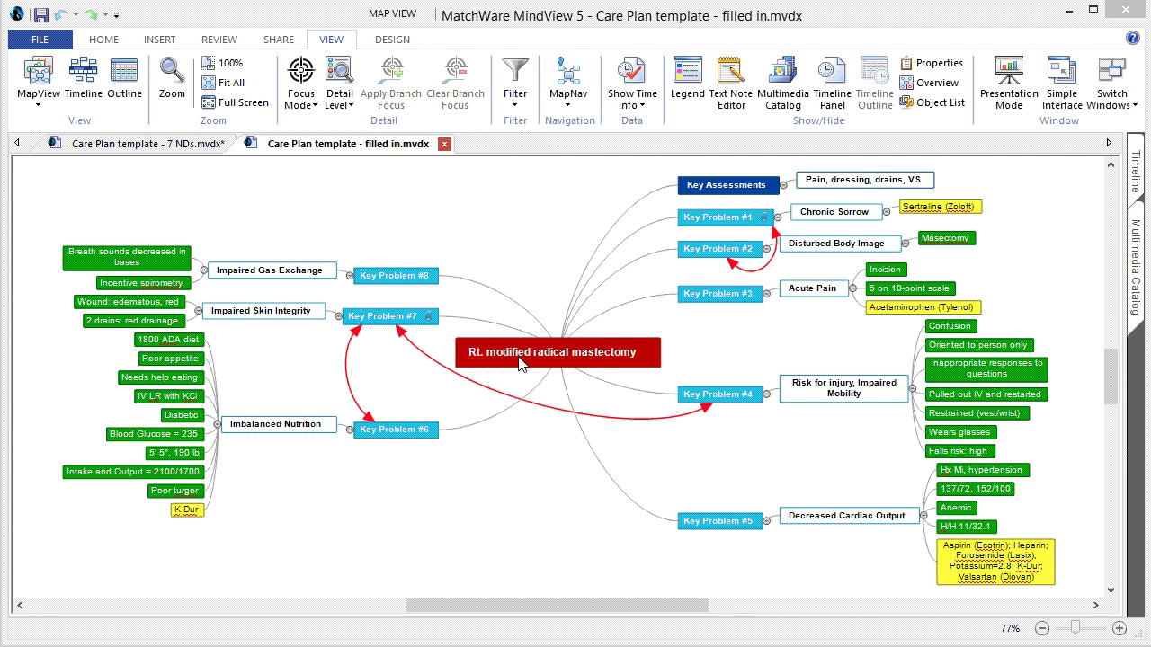
# Draw a branch connection from Key Problem #3 to 'Risk for injury, Impaired Mobility'
pyautogui.click(160, 40)
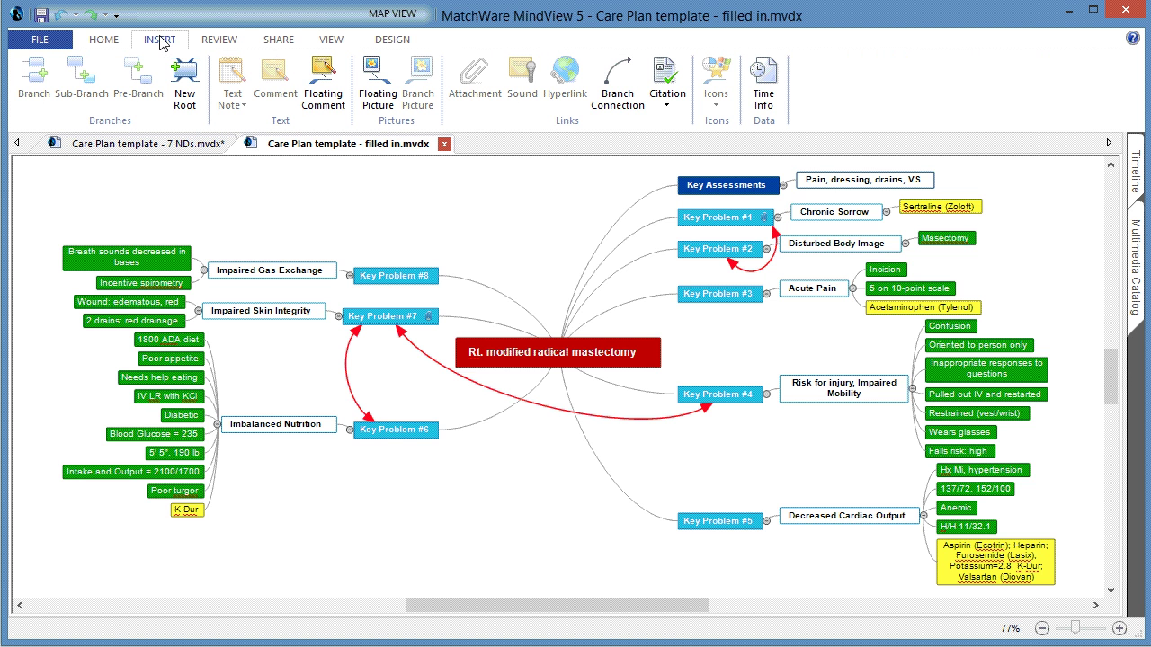
pyautogui.click(633, 84)
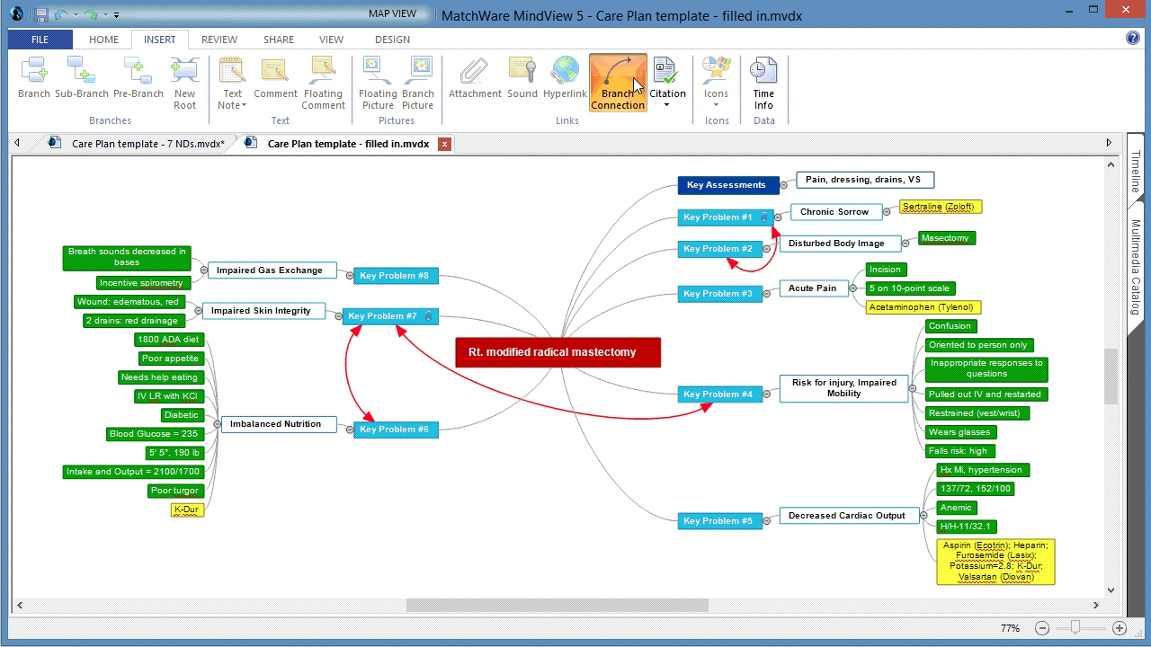
pyautogui.click(706, 305)
pyautogui.moveTo(705, 305); pyautogui.dragTo(833, 404)
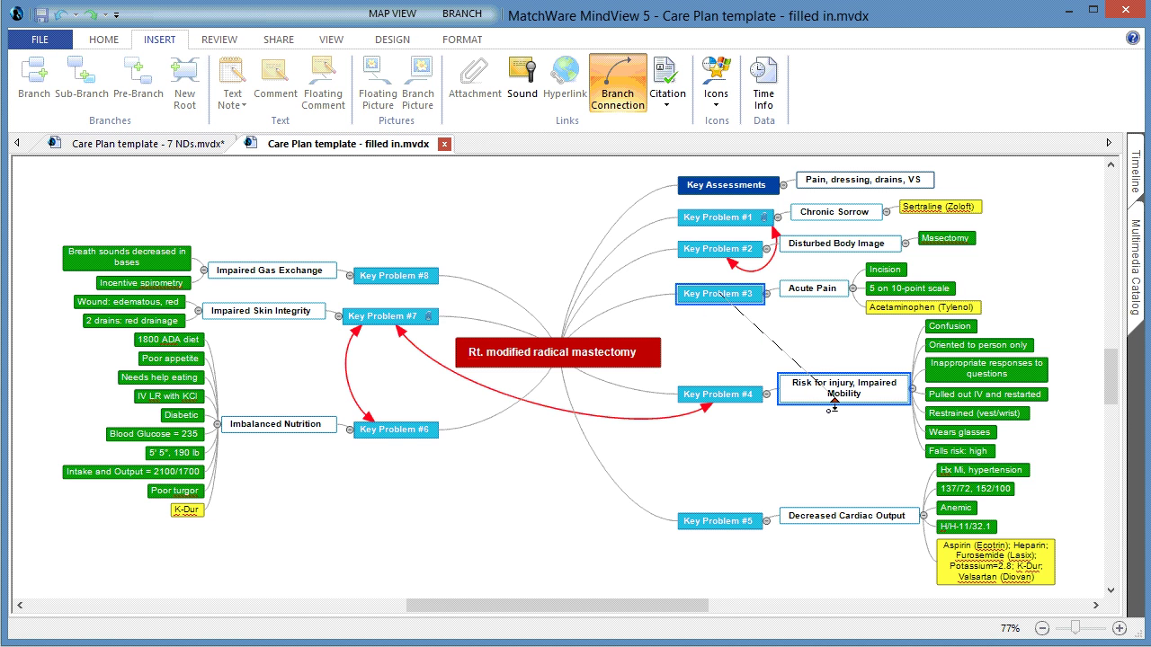
pyautogui.moveTo(834, 405); pyautogui.dragTo(835, 402)
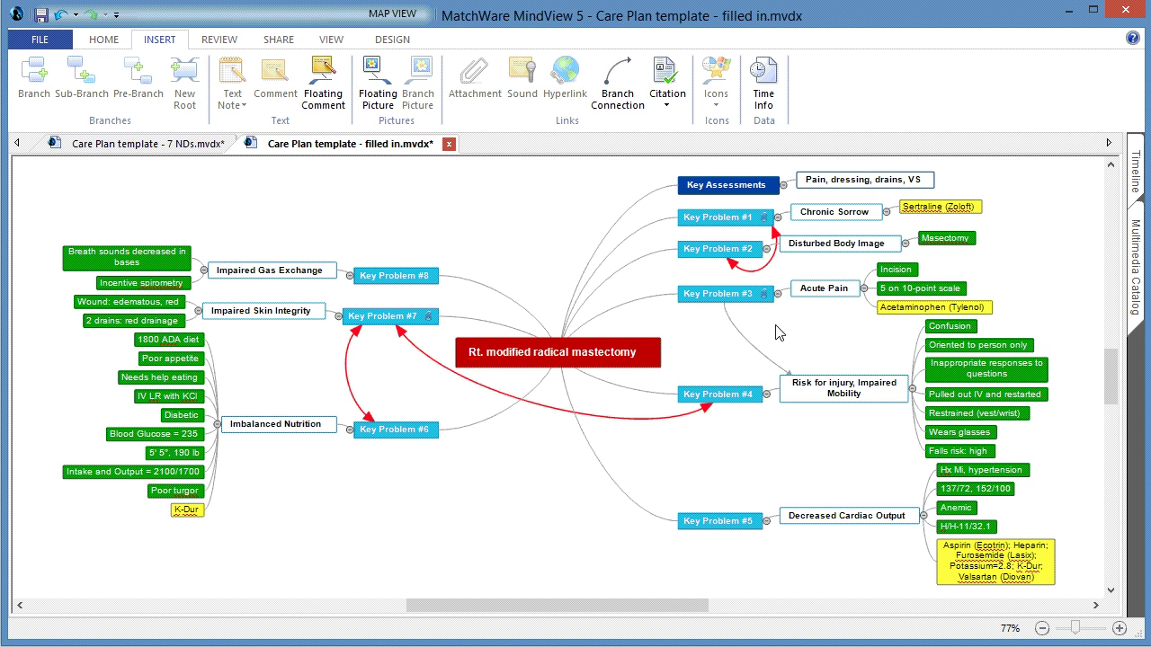
pyautogui.click(757, 348)
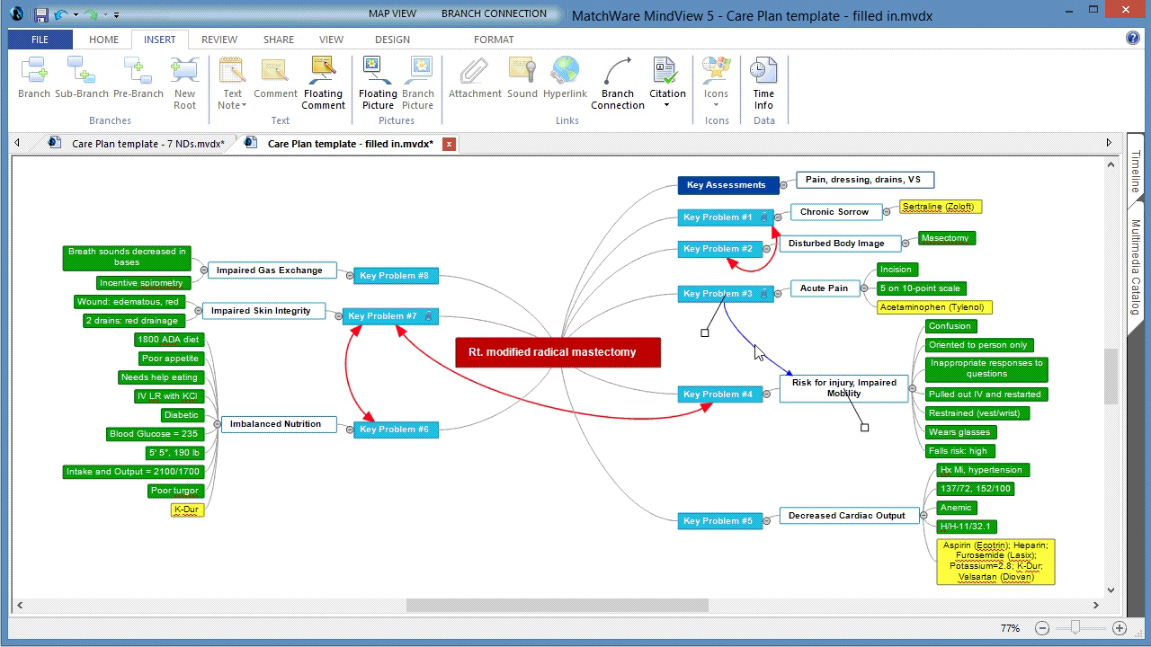
# Style the Key Problem #3 connection as a red double-headed arrow at the second line width
pyautogui.click(494, 40)
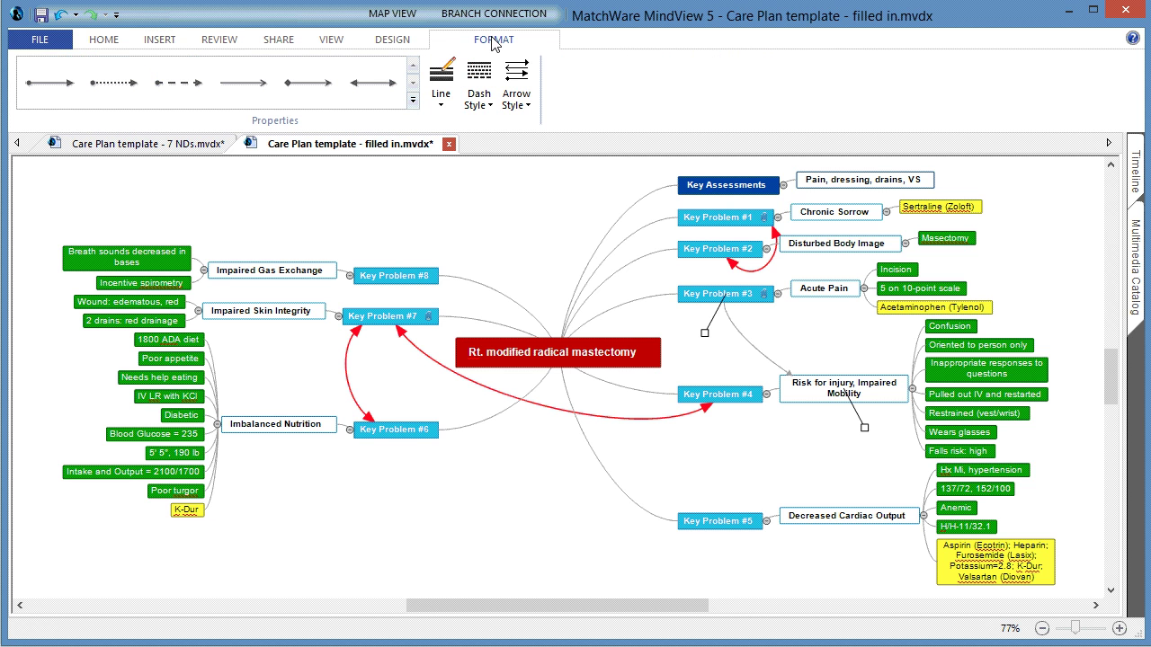
pyautogui.click(375, 90)
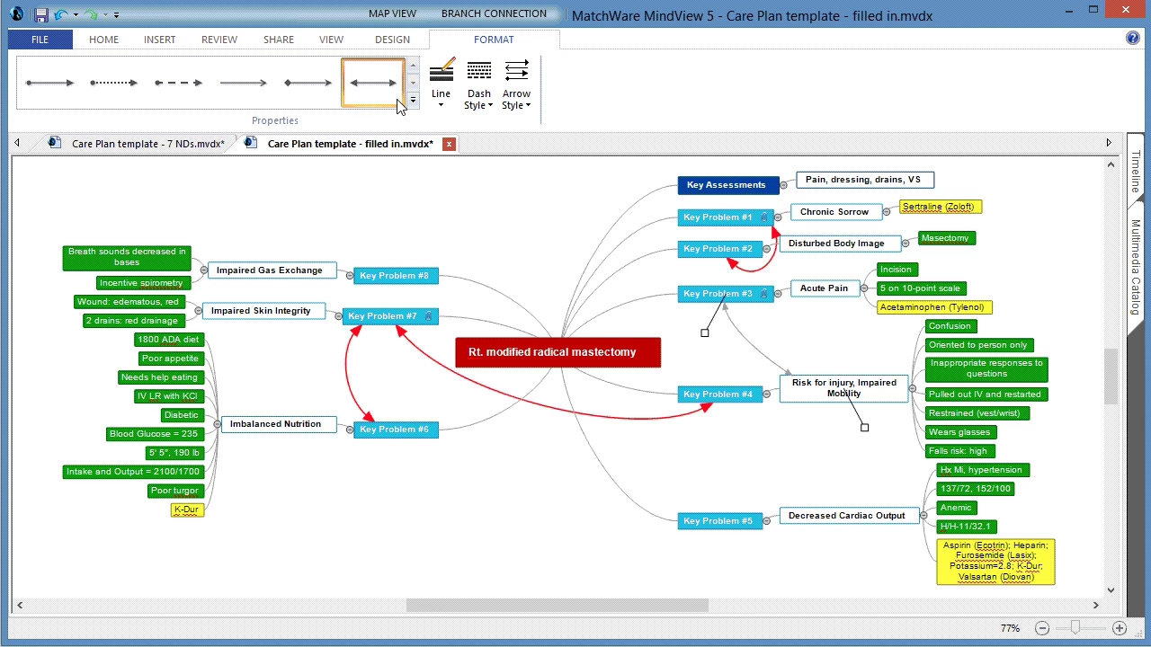
pyautogui.click(440, 90)
pyautogui.moveTo(447, 132)
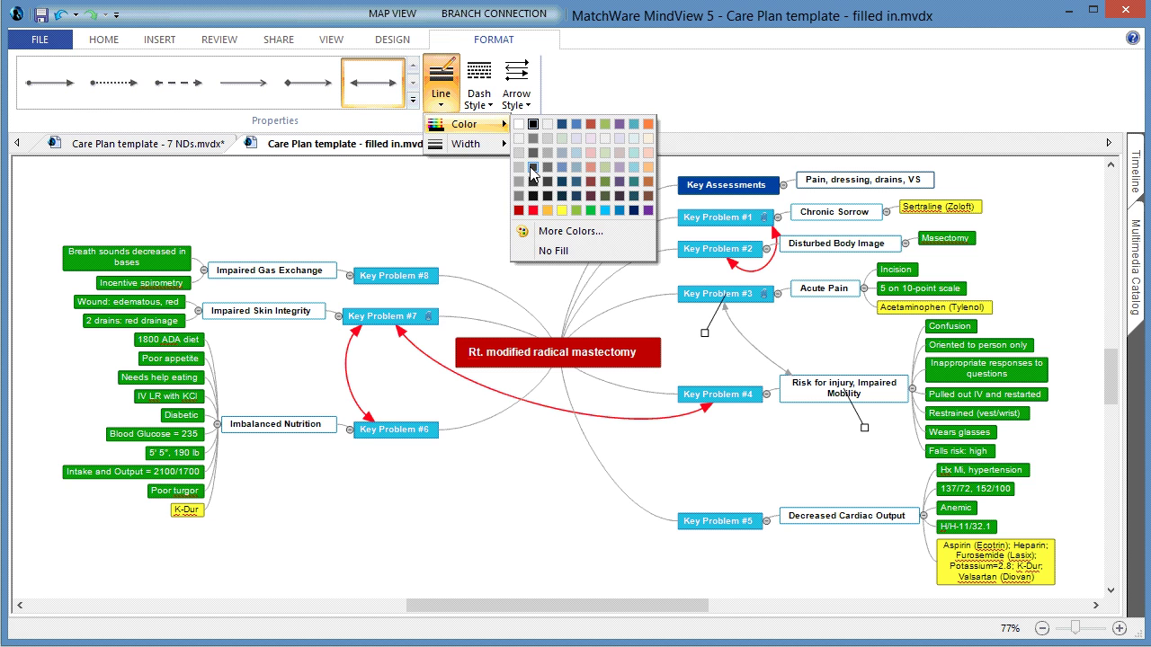
pyautogui.click(532, 212)
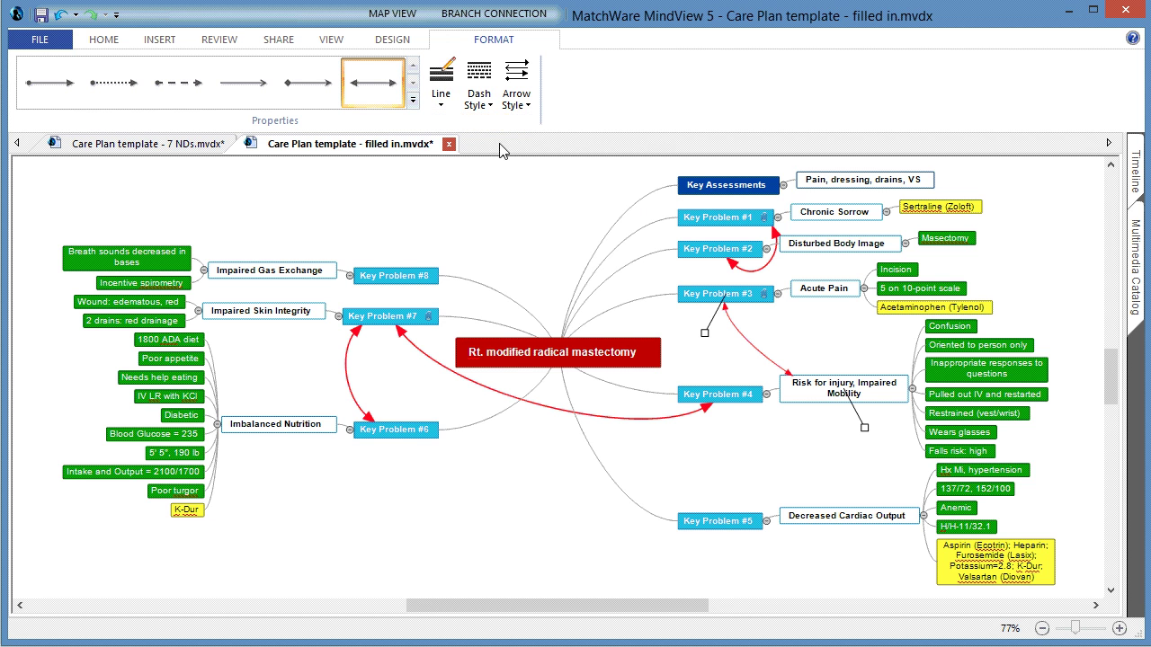
pyautogui.click(440, 90)
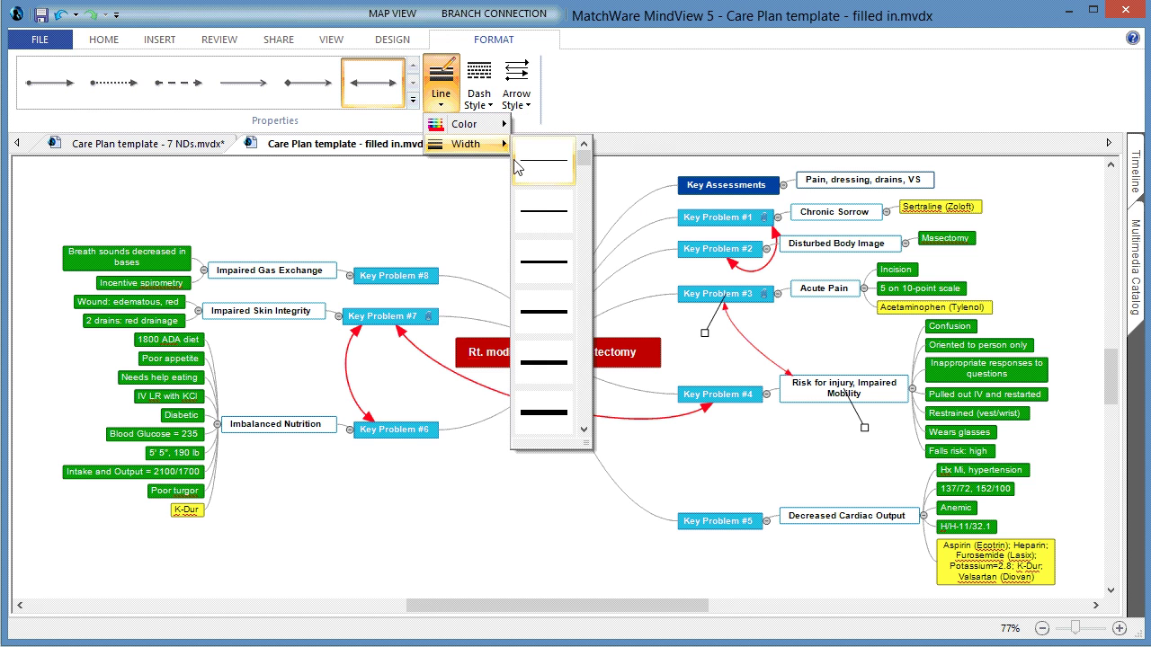
pyautogui.click(538, 215)
pyautogui.click(515, 376)
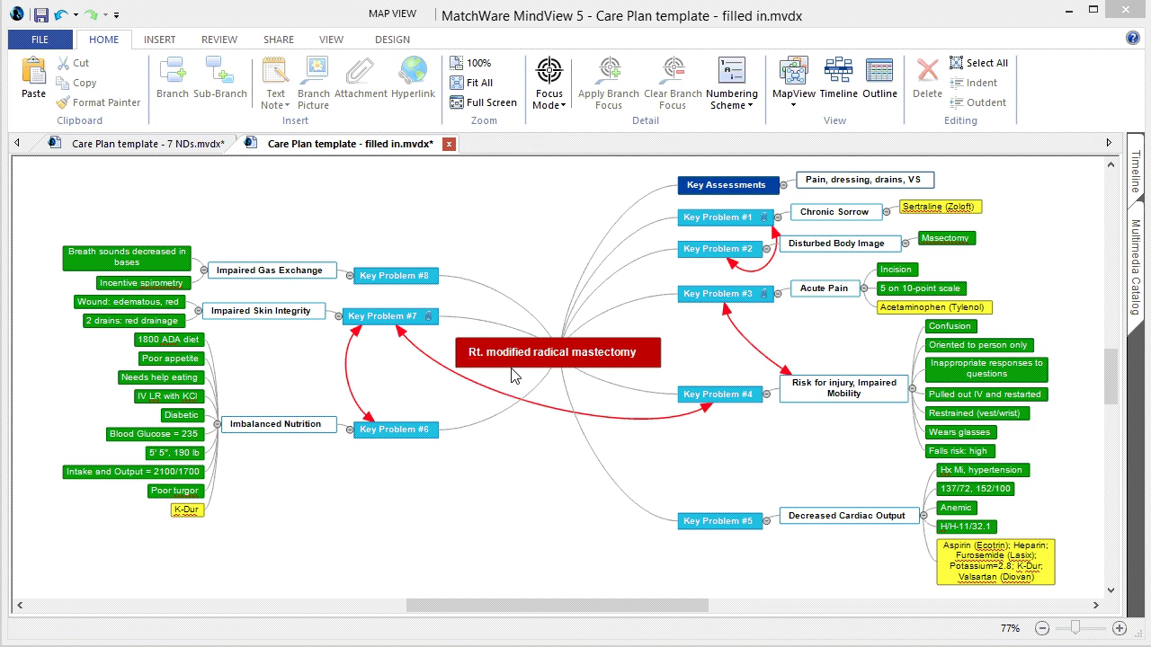
# Export the care plan map to Word using Quick Word Export with default settings
pyautogui.click(50, 39)
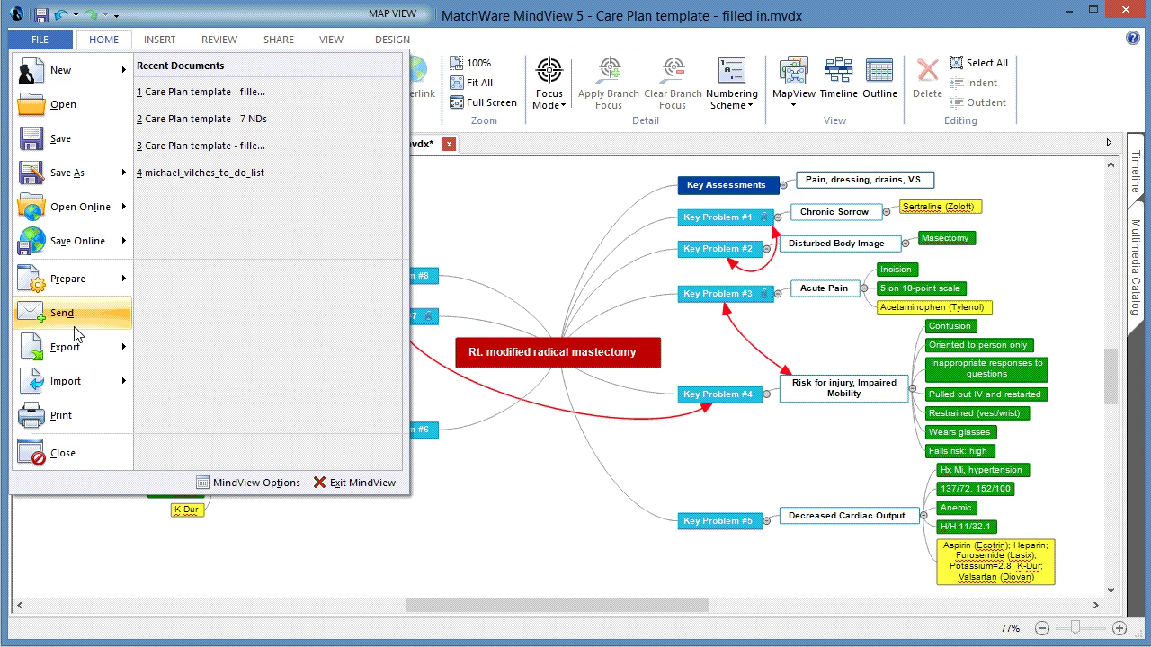
pyautogui.moveTo(82, 358)
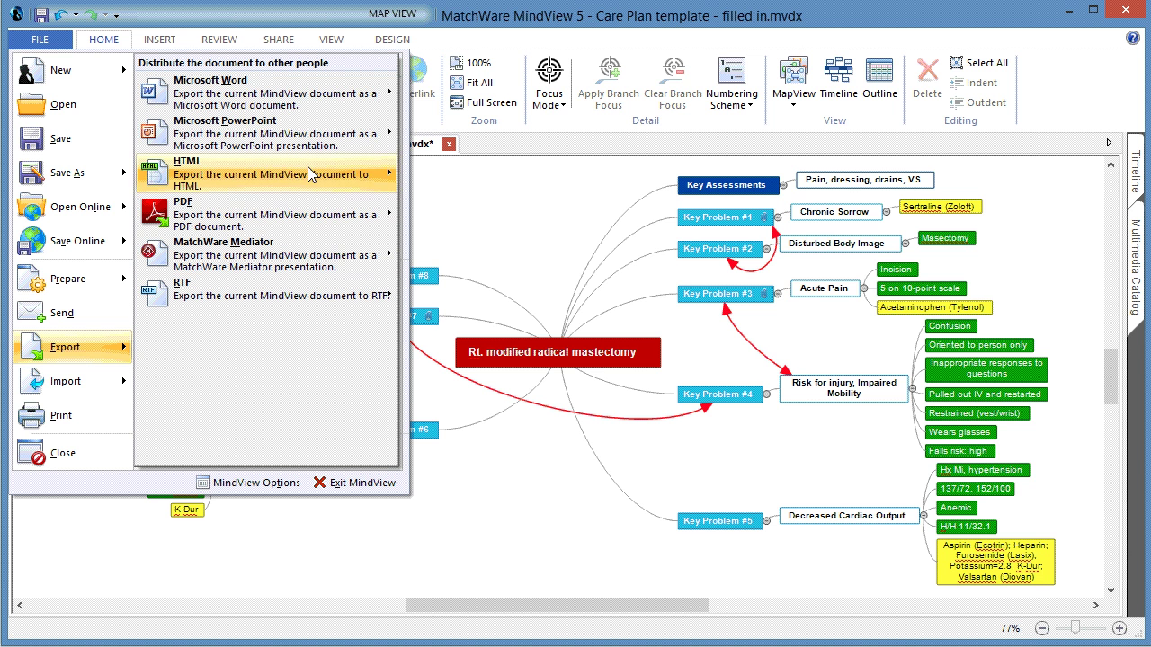
pyautogui.moveTo(325, 110)
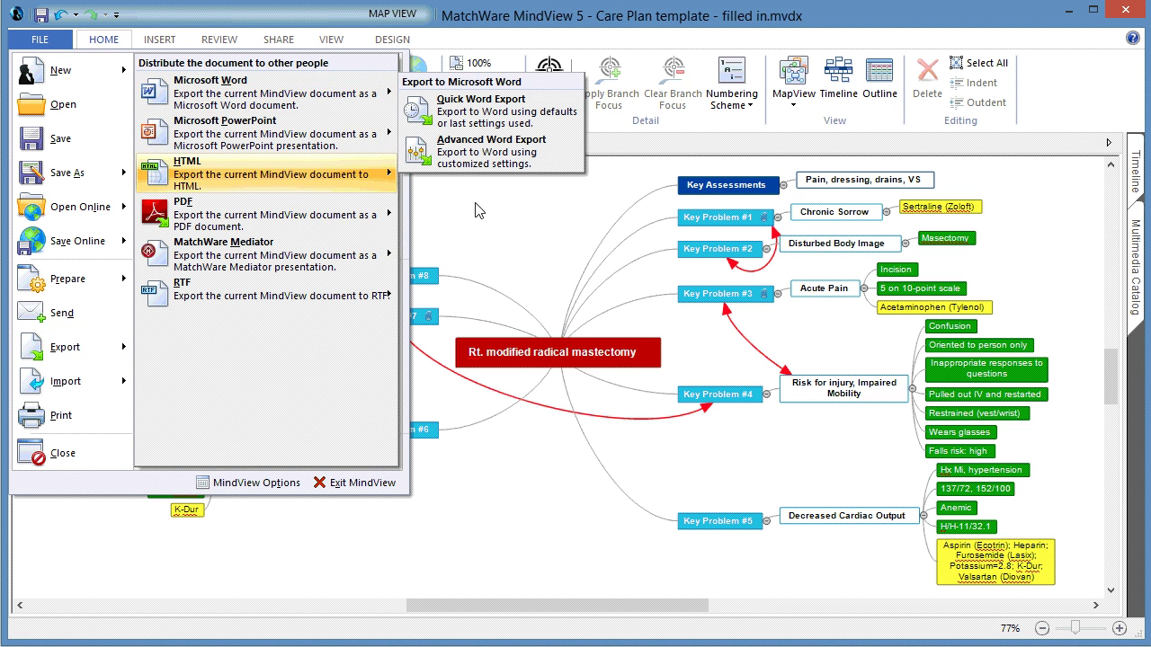
pyautogui.click(602, 187)
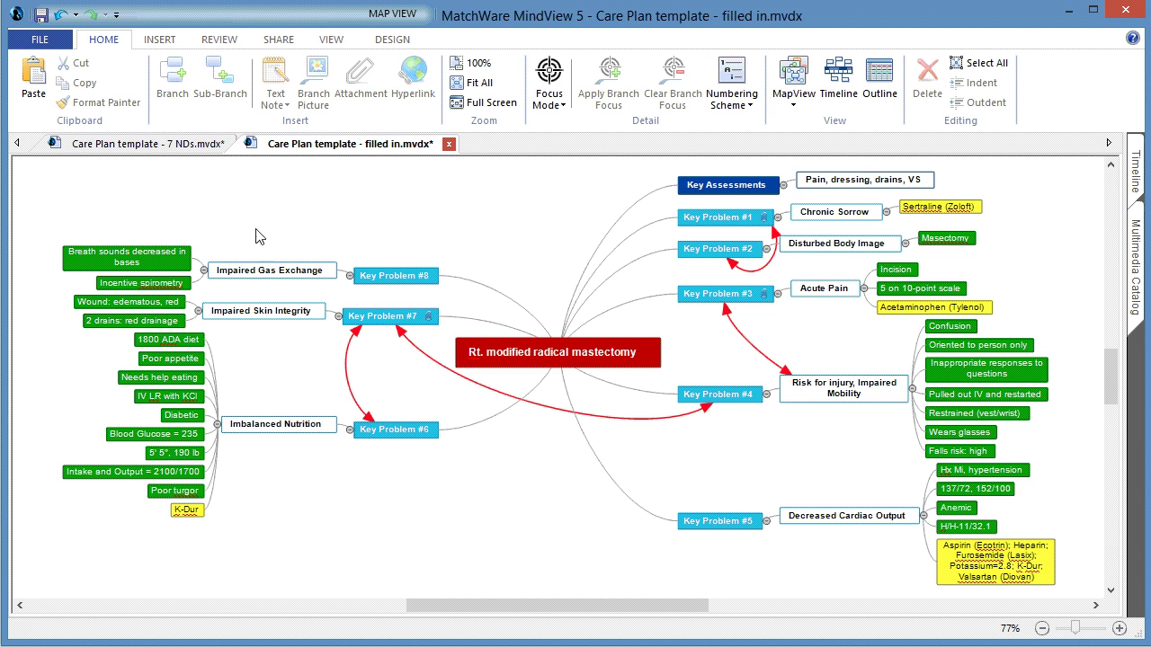
pyautogui.click(63, 42)
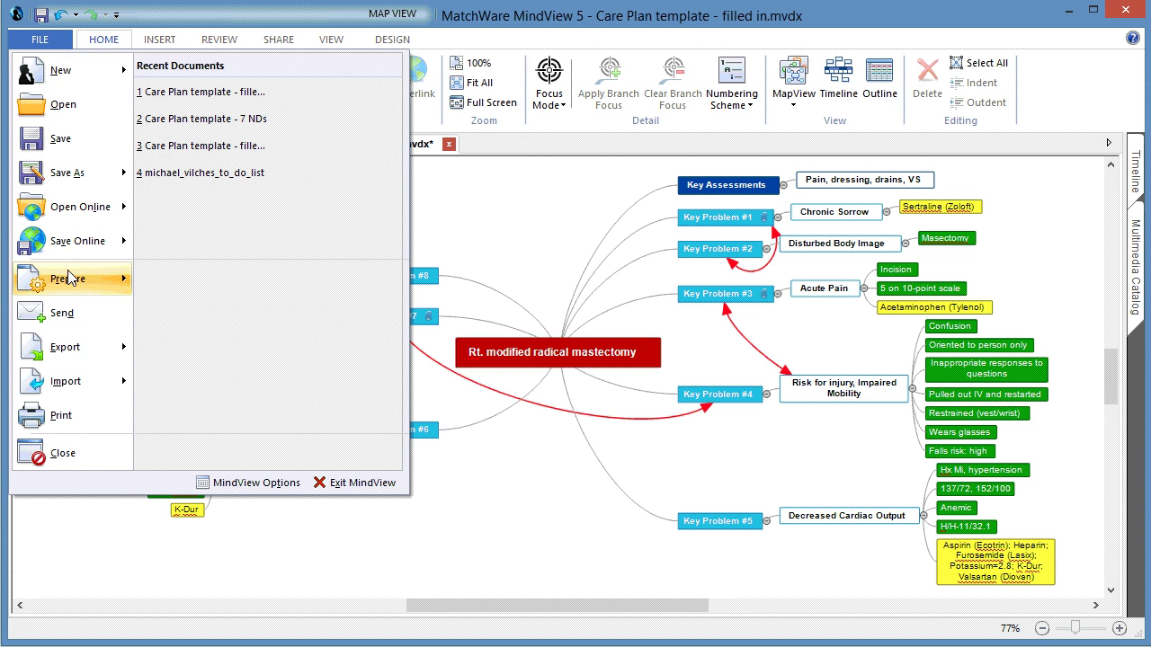
pyautogui.moveTo(90, 346)
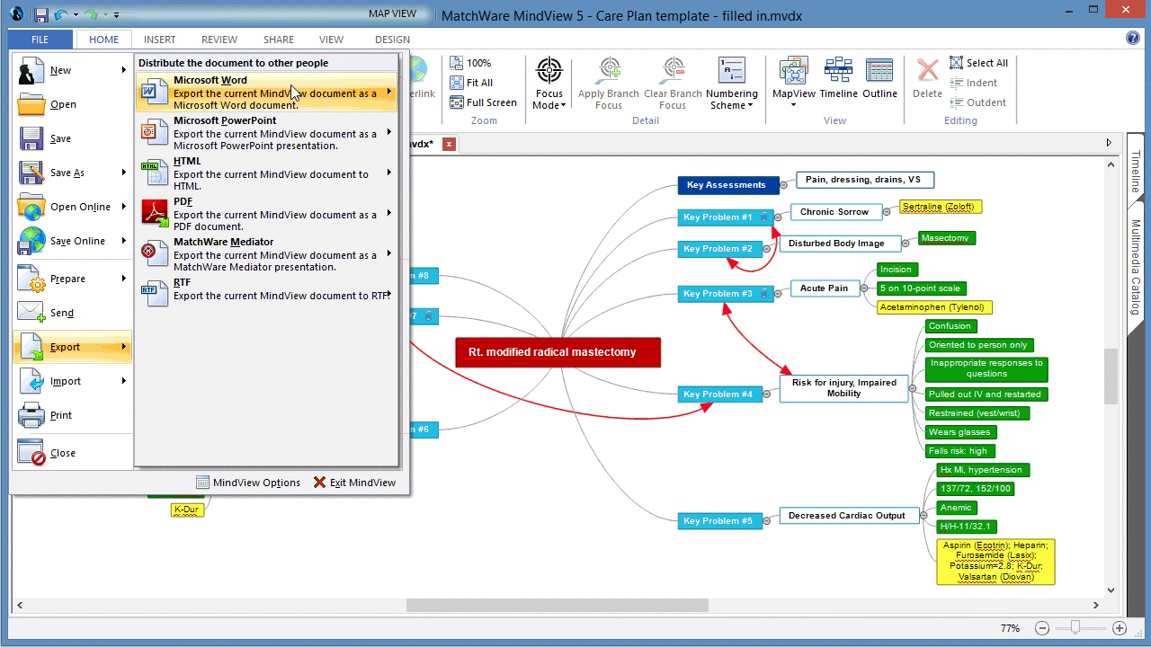
pyautogui.moveTo(292, 90)
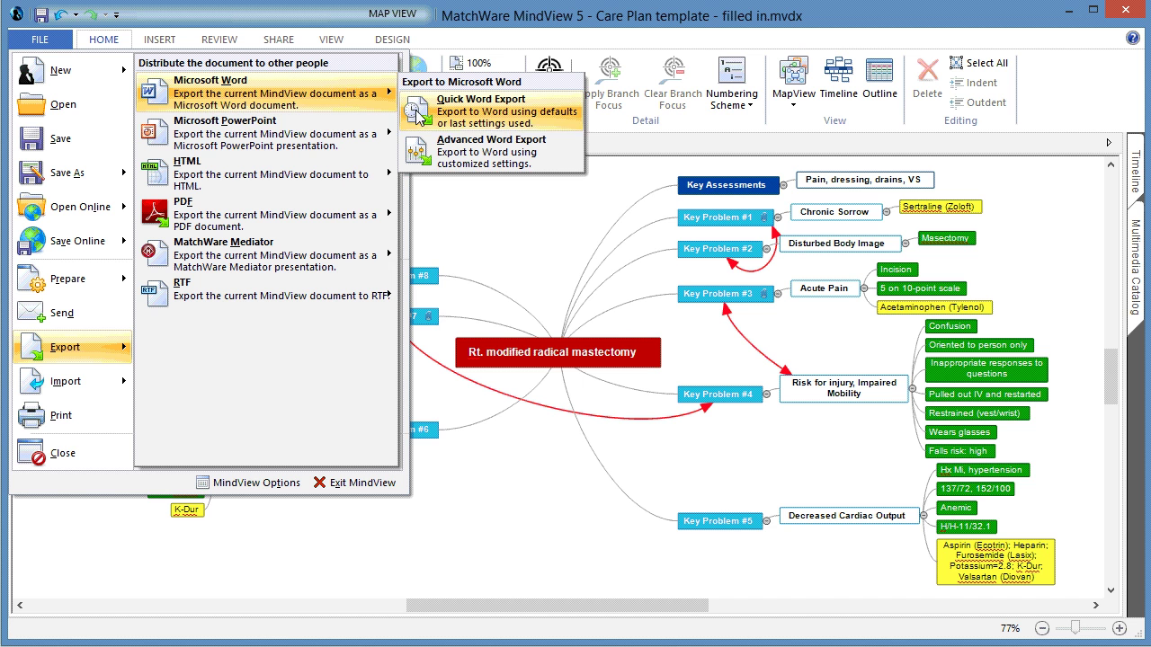
pyautogui.click(425, 118)
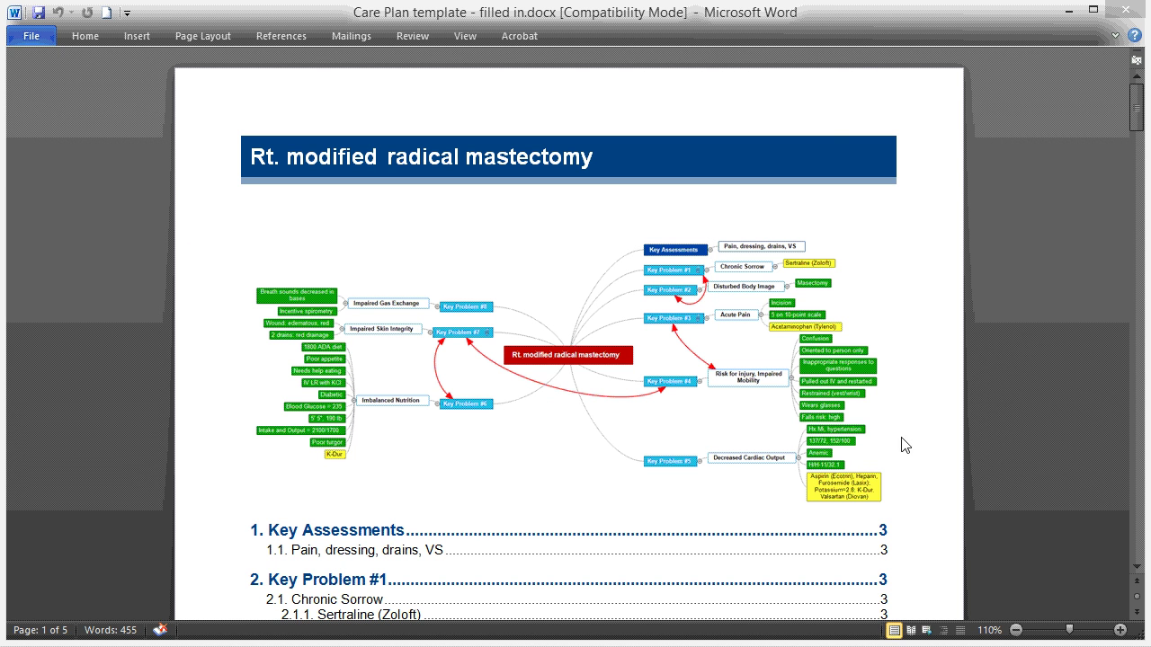
pyautogui.scroll(-3, 912, 439)
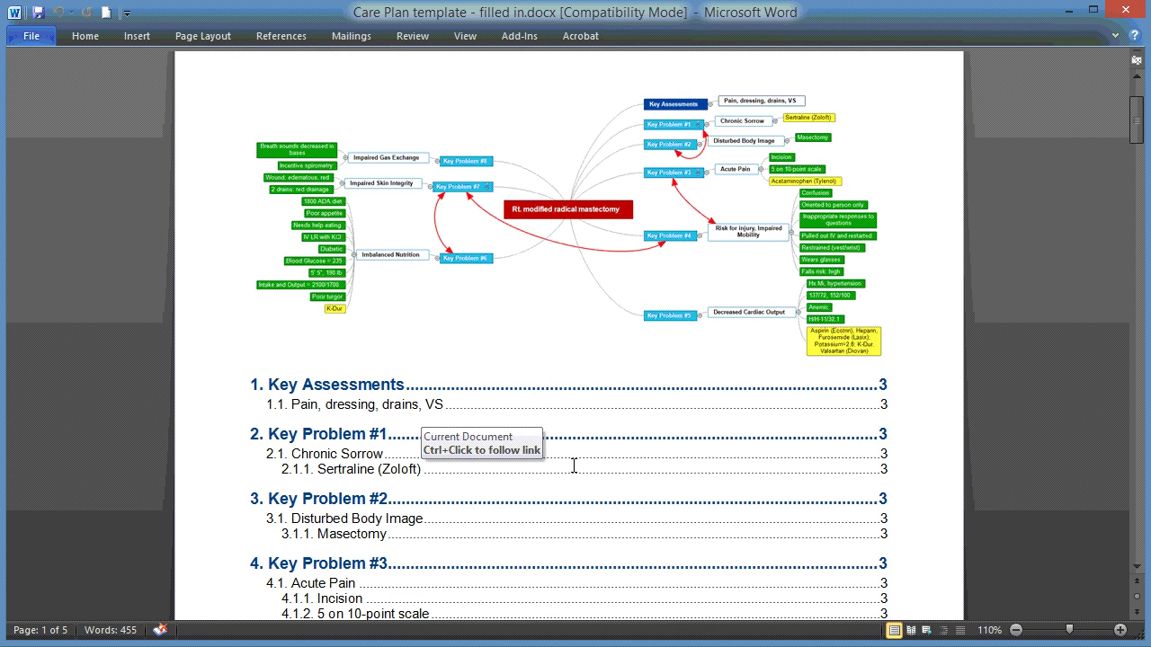
pyautogui.scroll(-14, 573, 464)
pyautogui.scroll(-20, 573, 465)
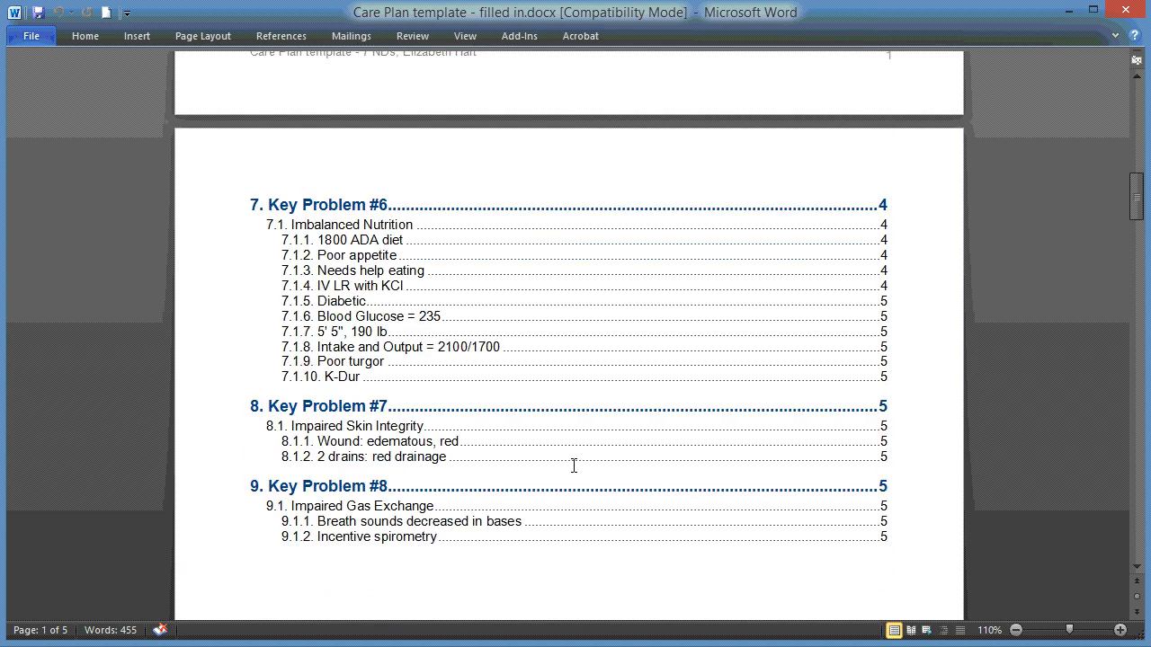
pyautogui.scroll(-2, 574, 465)
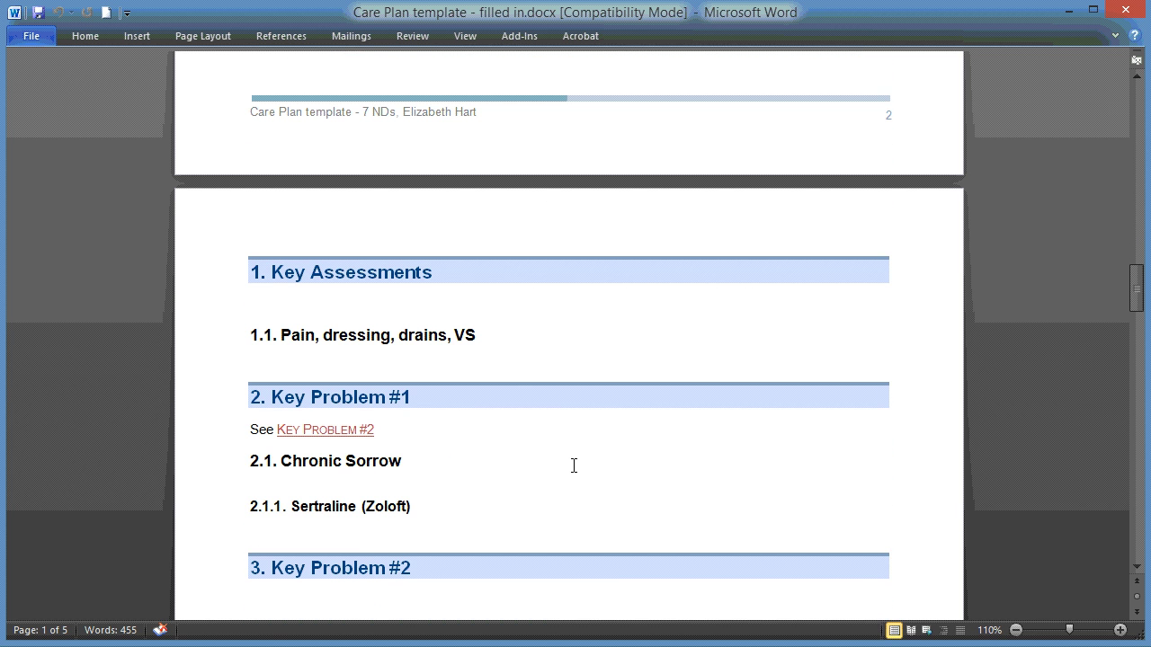